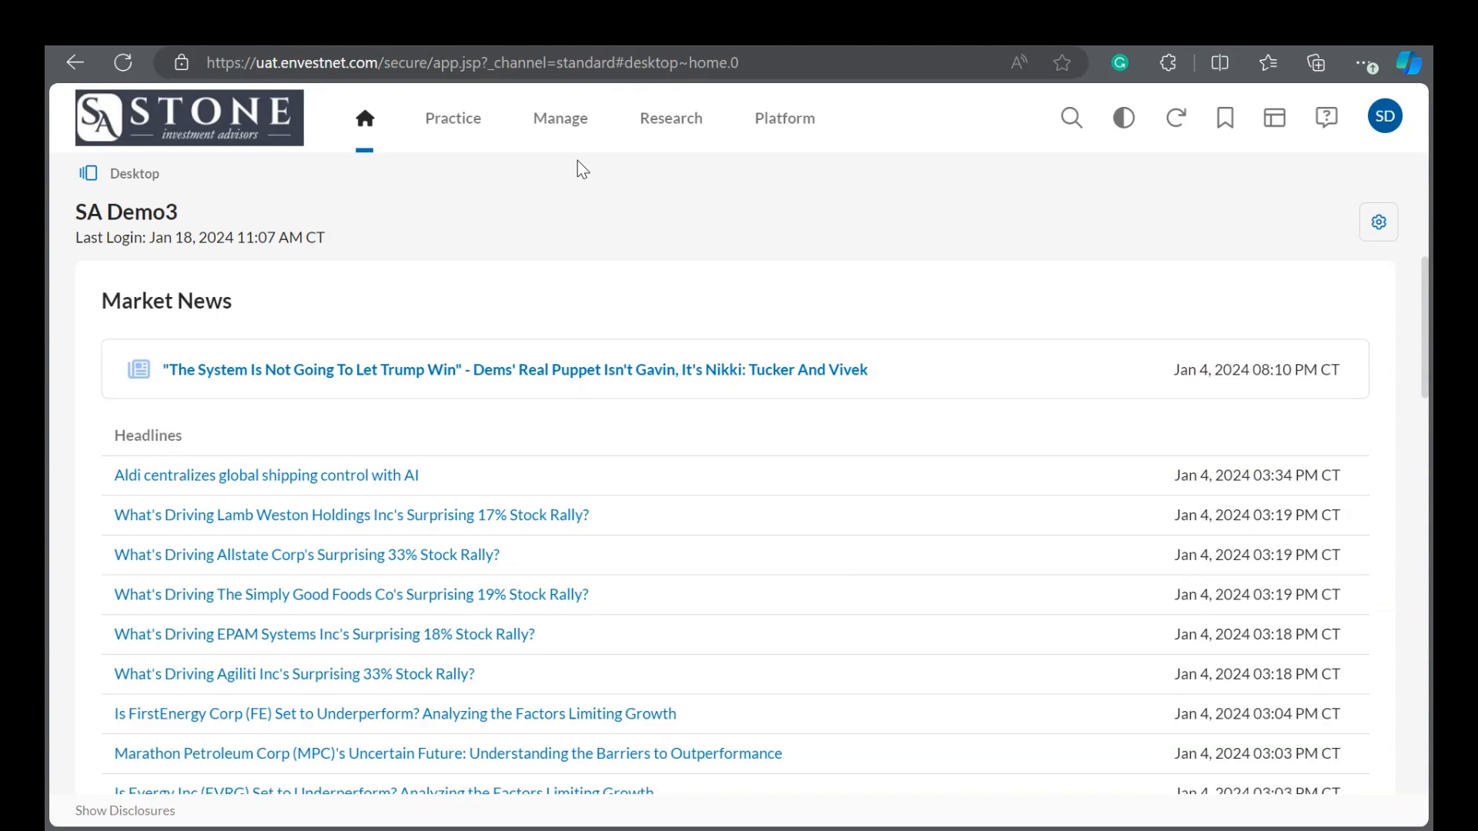
Step: Open the list of advisor models
left_click(554, 126)
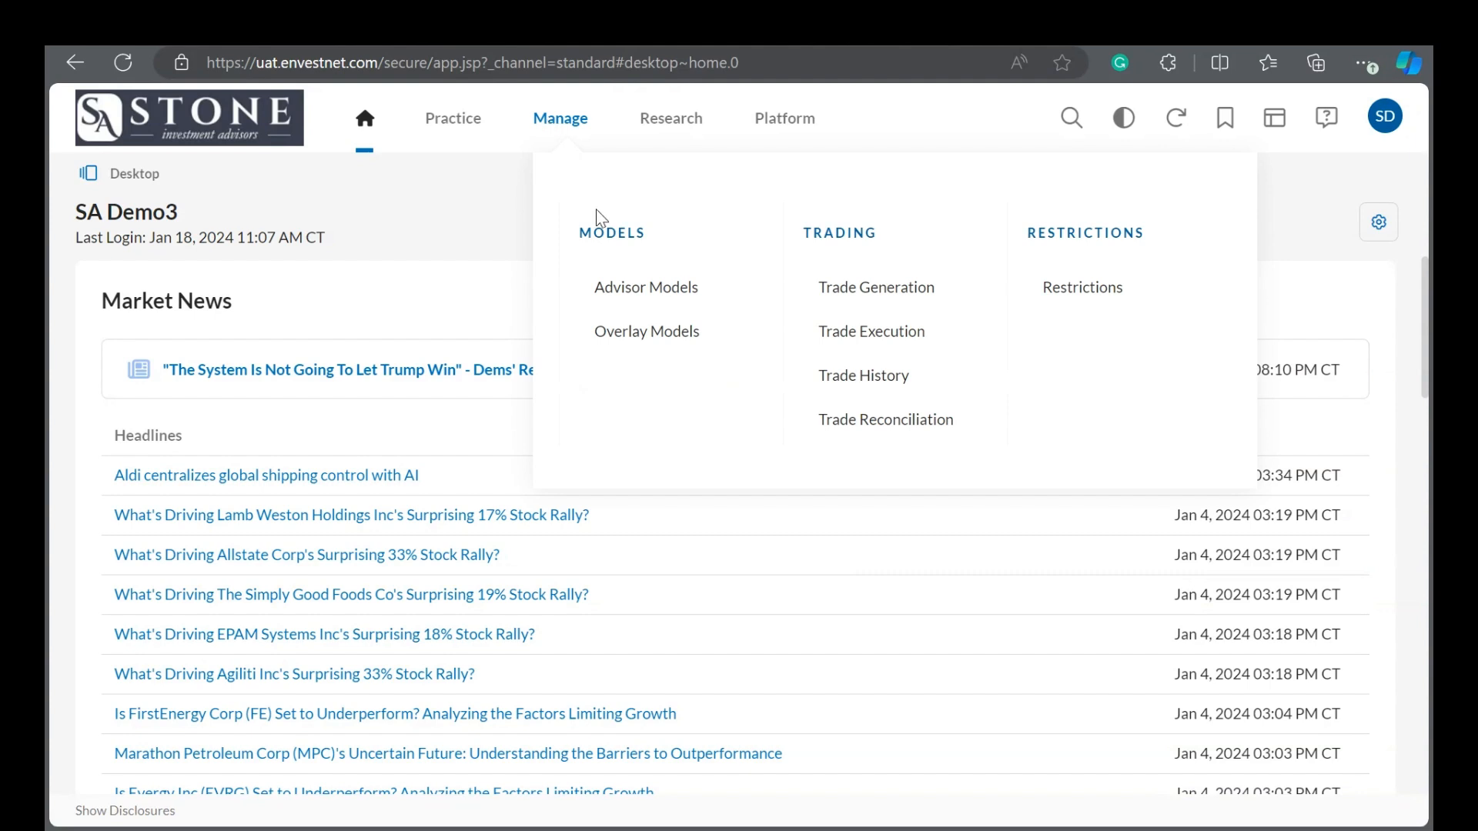
left_click(634, 297)
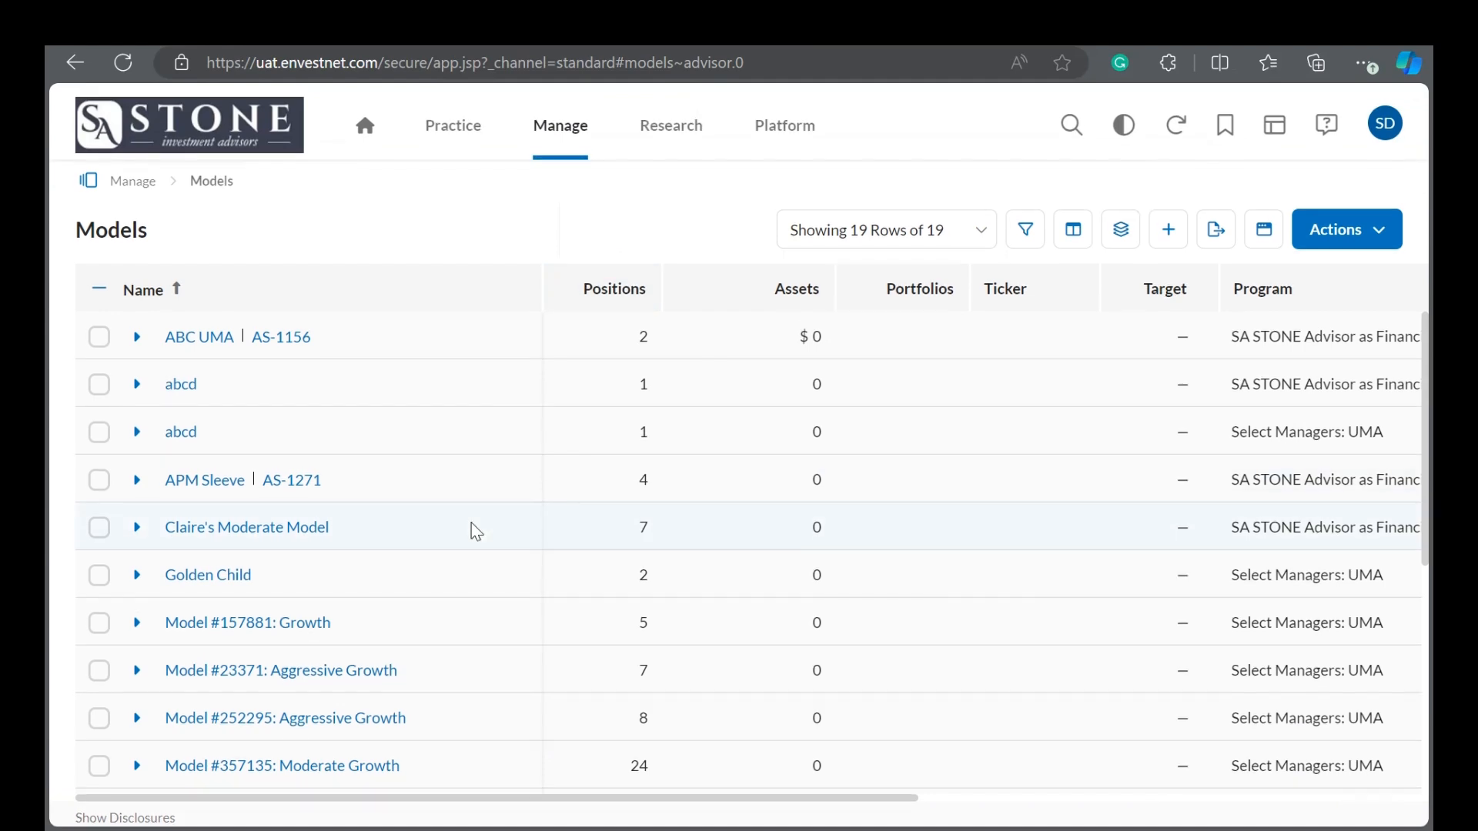
Step: Examine the advisor models list, including each model's program and target columns
scroll(471, 523, "down", 3)
scroll(475, 531, "down", 1)
scroll(475, 531, "up", 3)
scroll(475, 531, "up", 1)
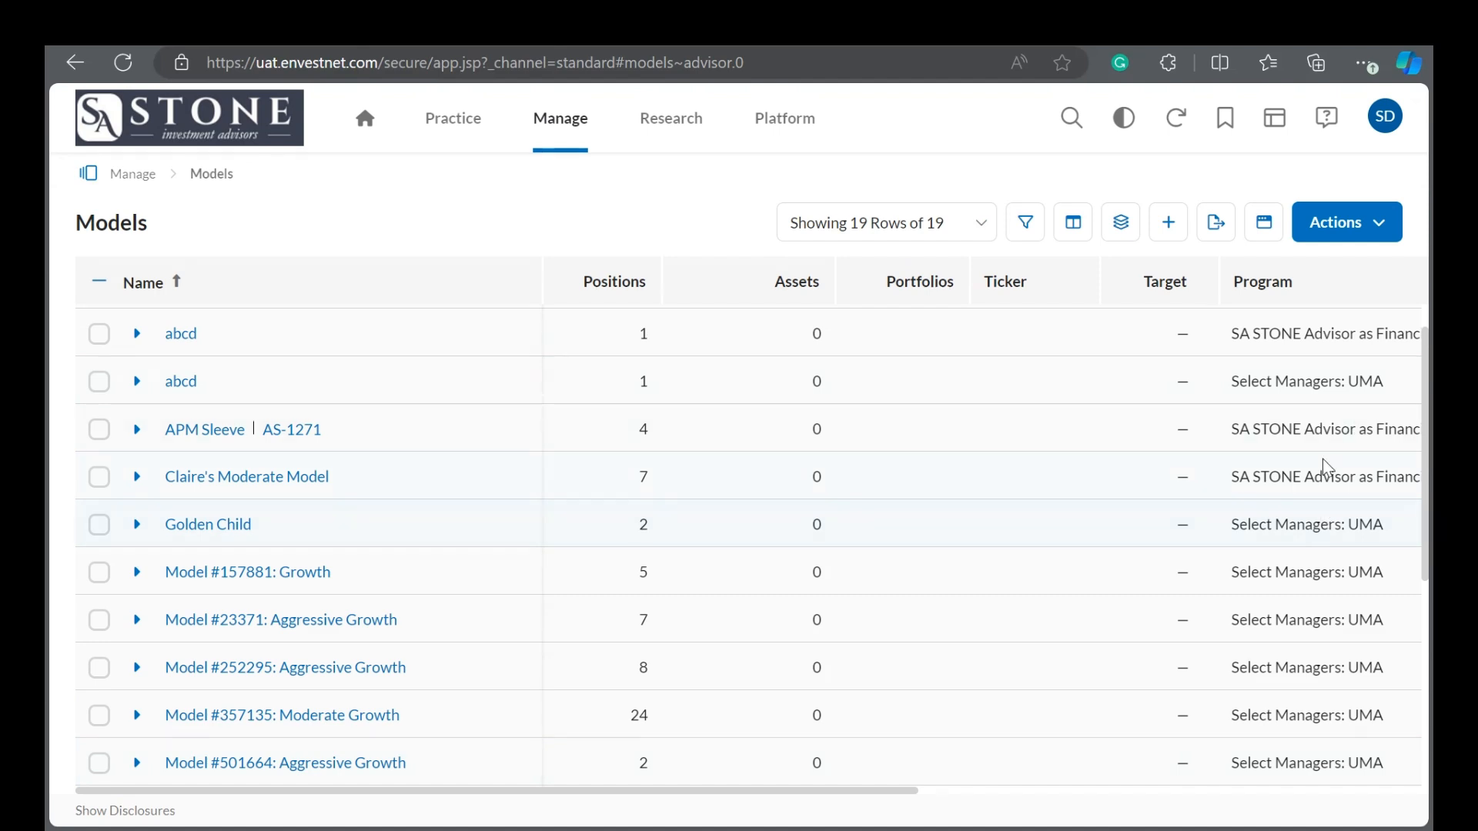
scroll(1330, 333, "right", 3)
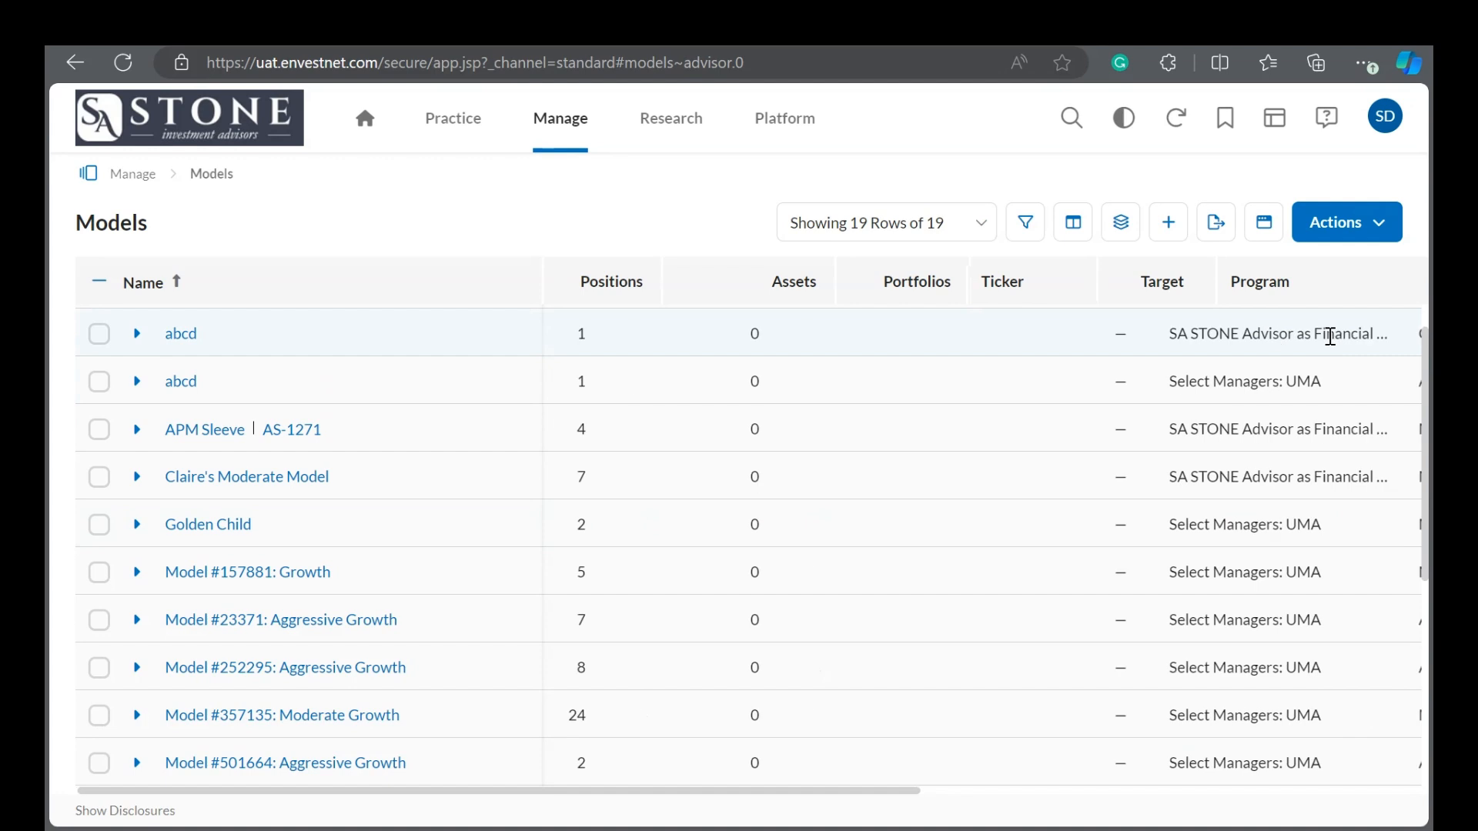
scroll(1330, 336, "left", 3)
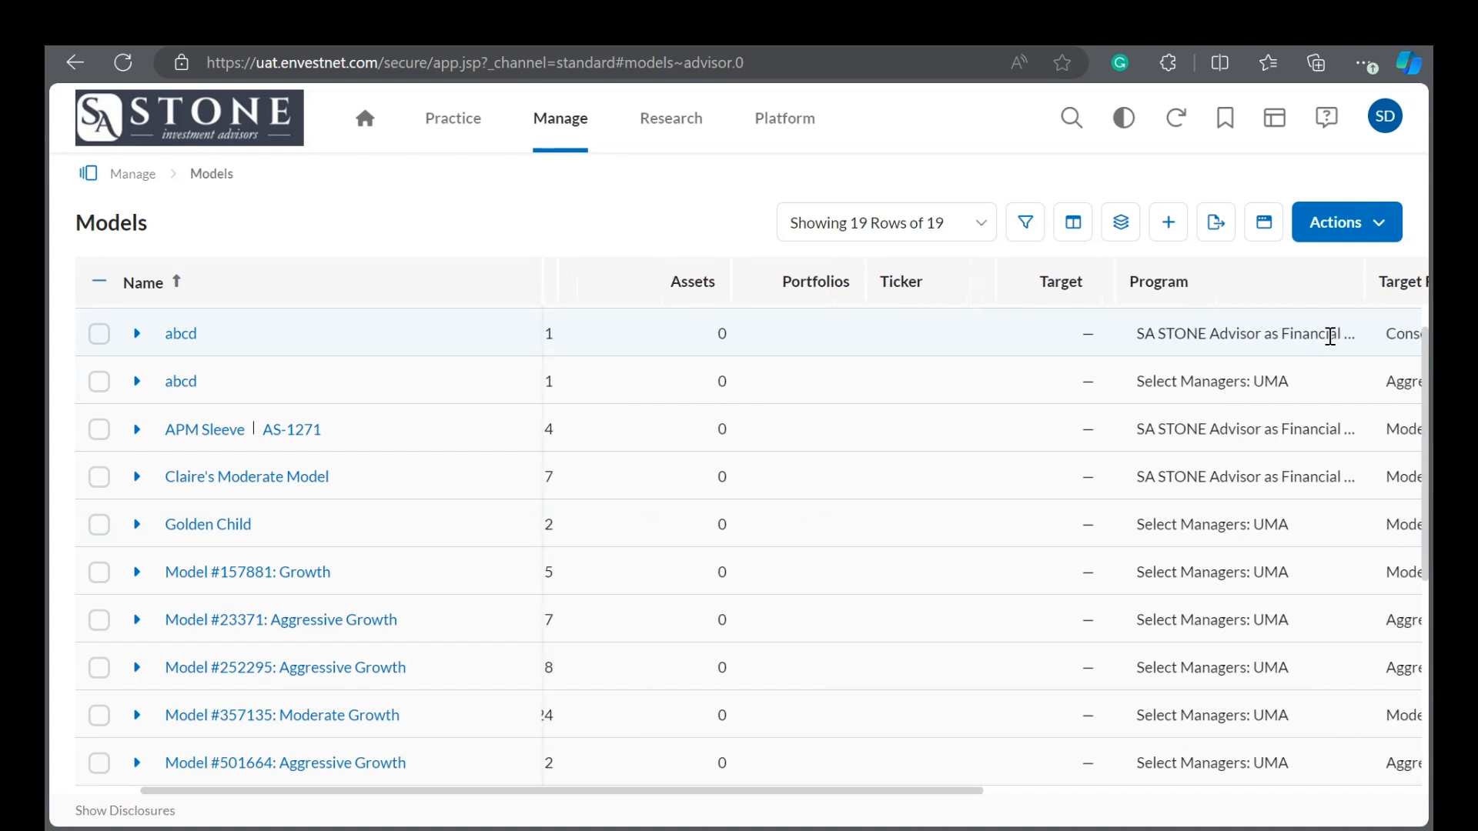
scroll(1330, 336, "right", 1)
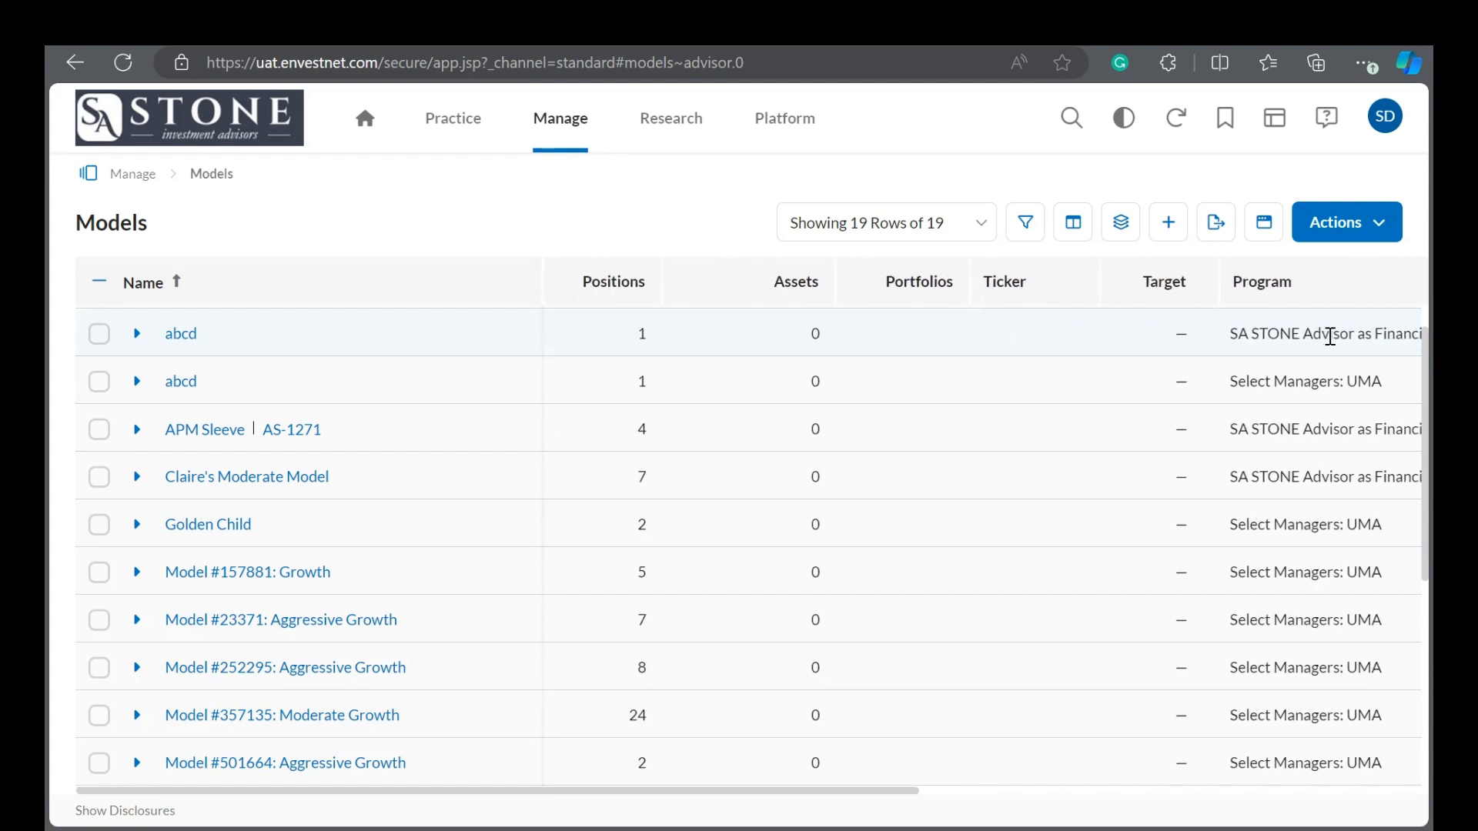
scroll(1330, 336, "right", 3)
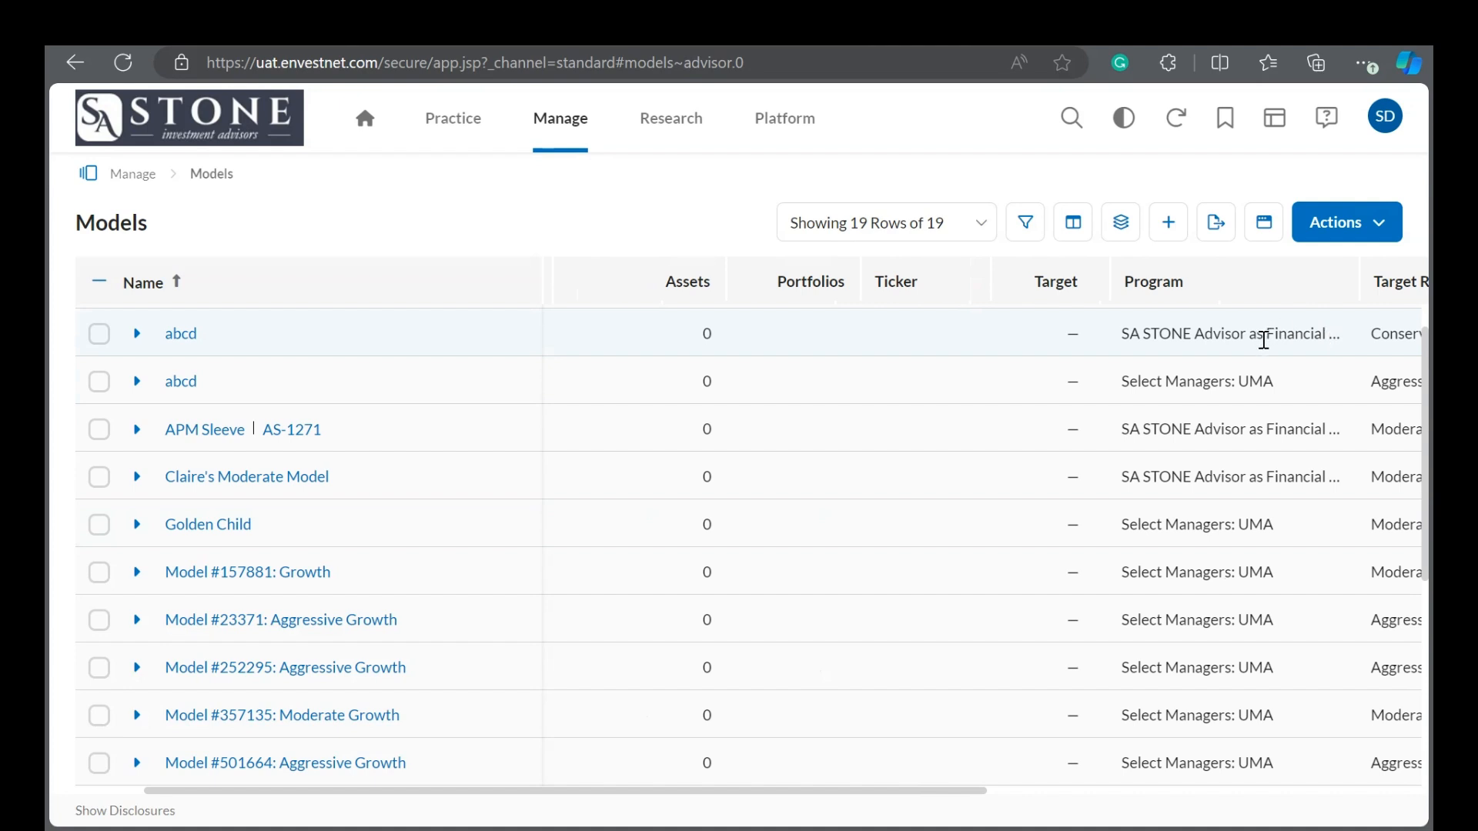
scroll(1263, 340, "left", 2)
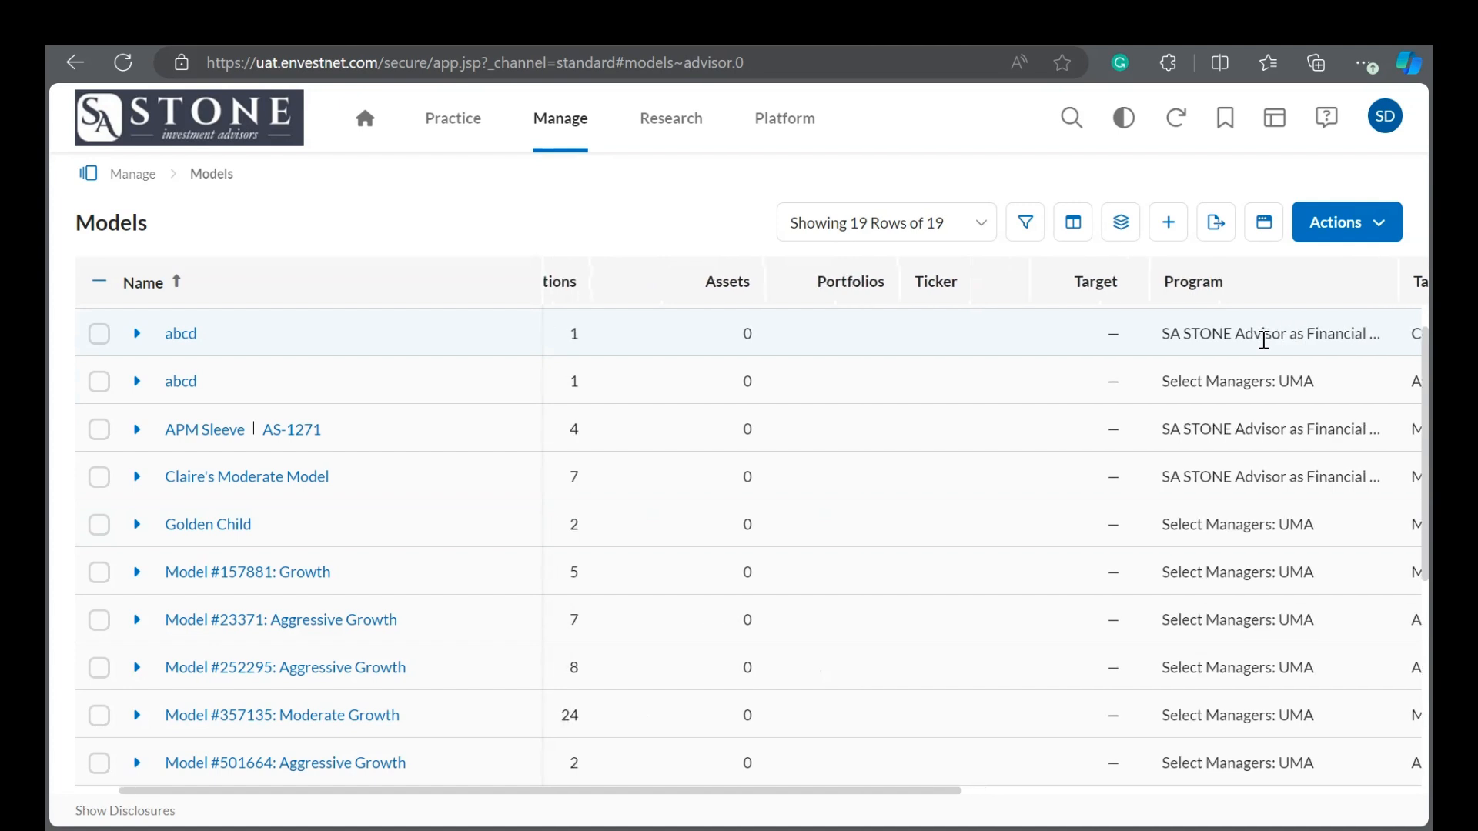
scroll(1263, 339, "left", 2)
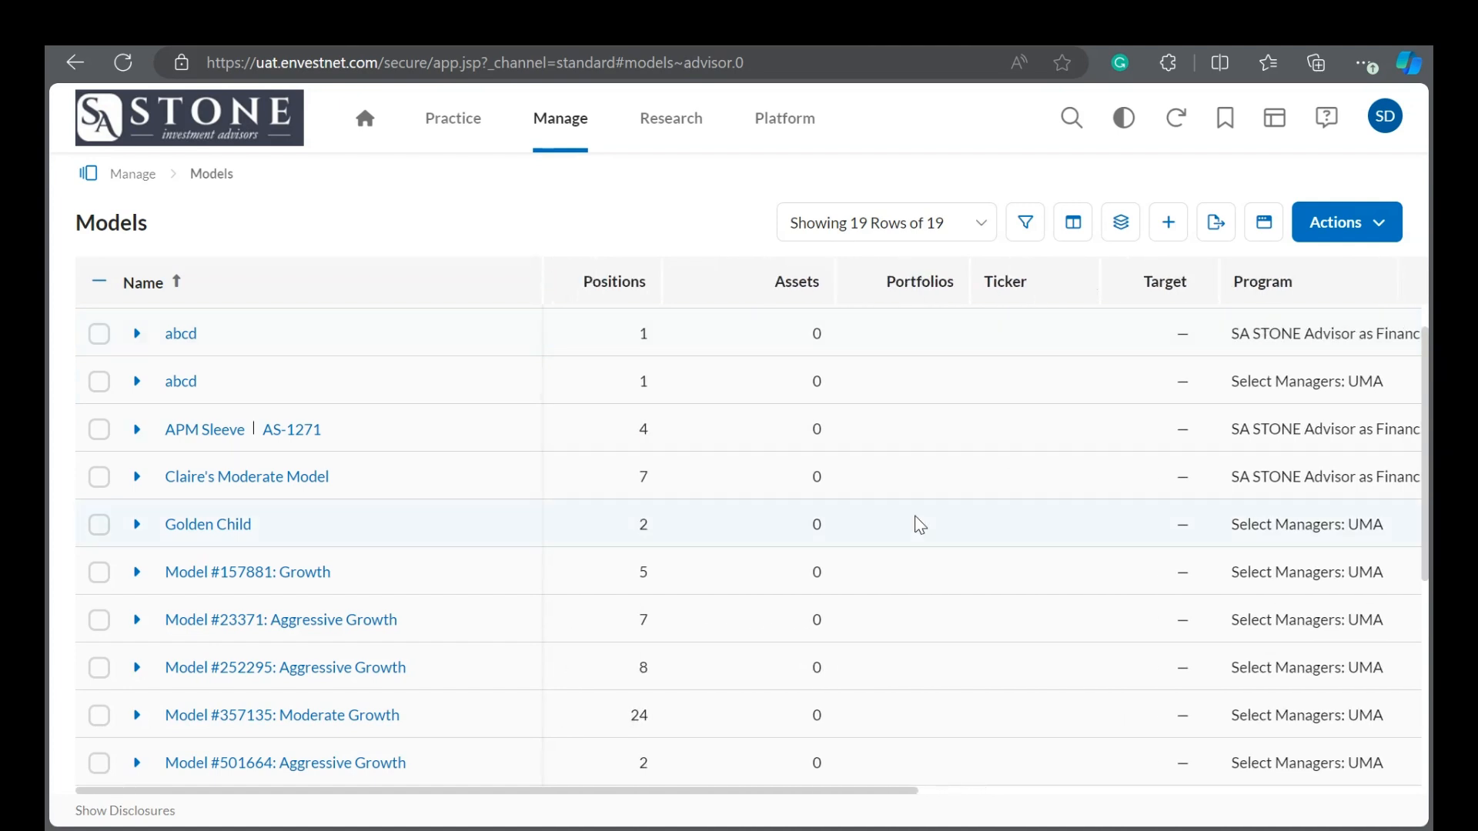
Step: Start a Bulk Model Update for the checked models Test ABC and Test AFC
scroll(917, 521, "down", 1)
scroll(919, 525, "down", 5)
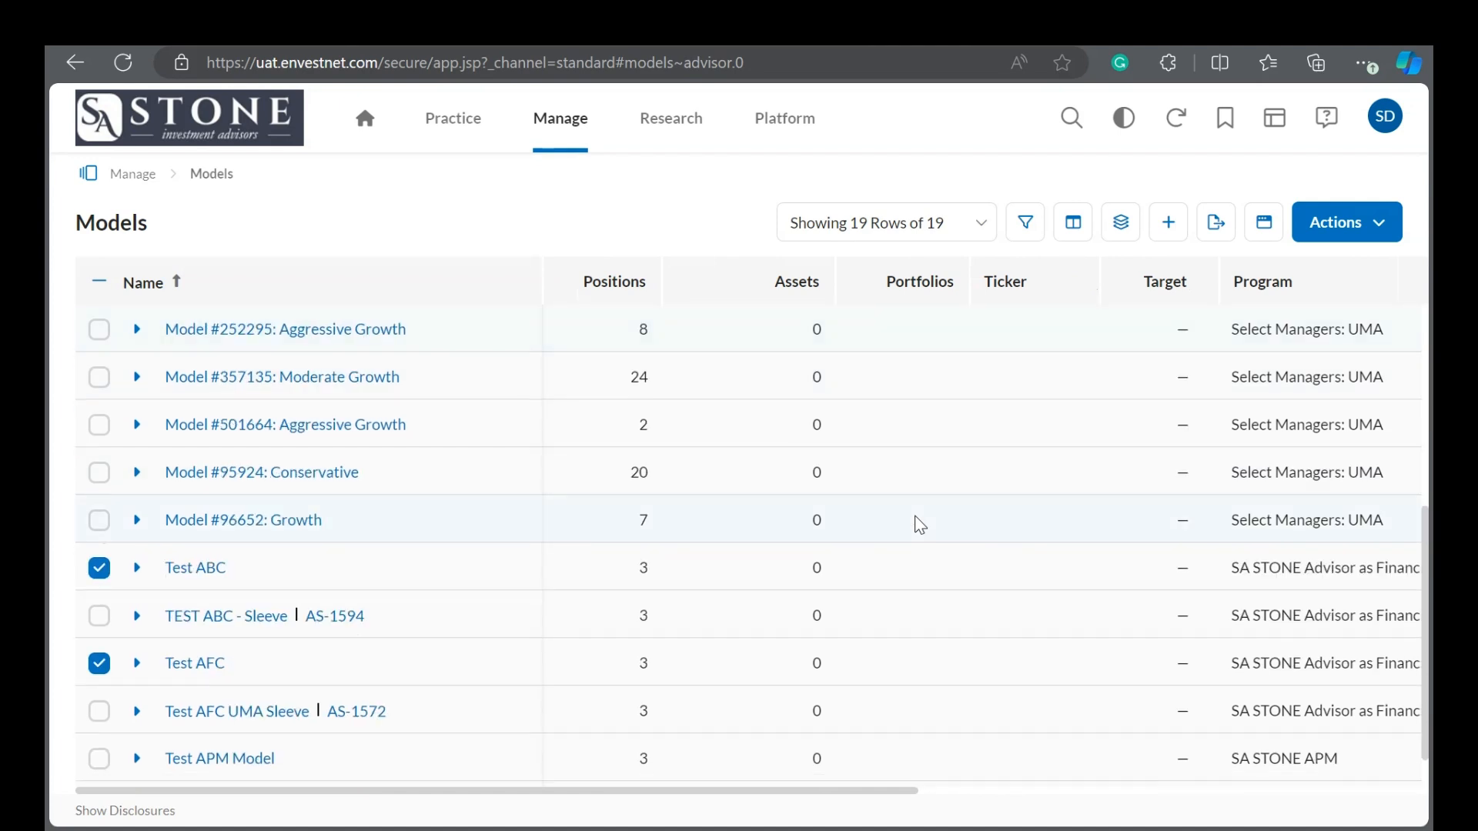
scroll(919, 526, "down", 1)
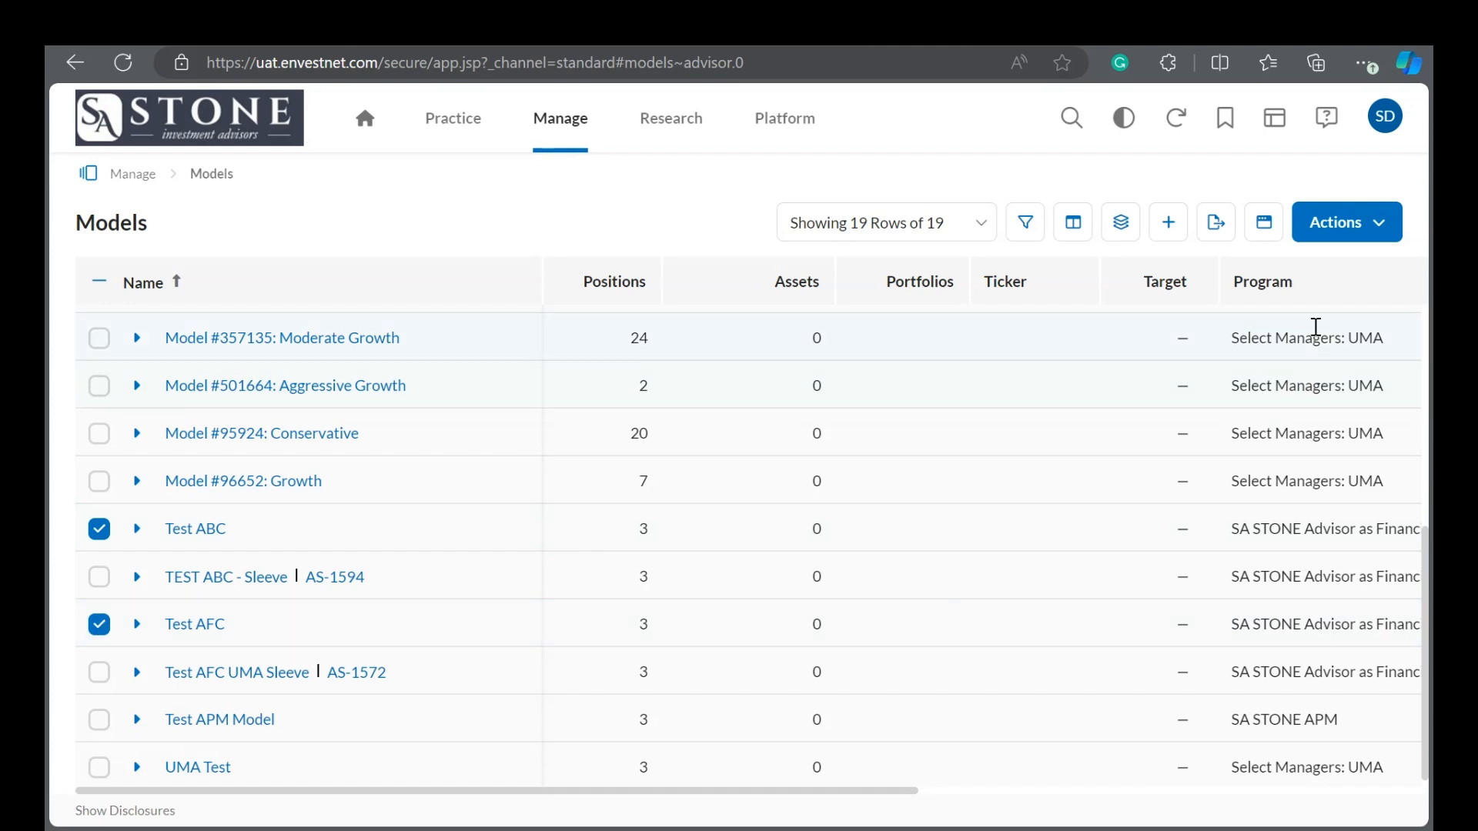
left_click(1348, 240)
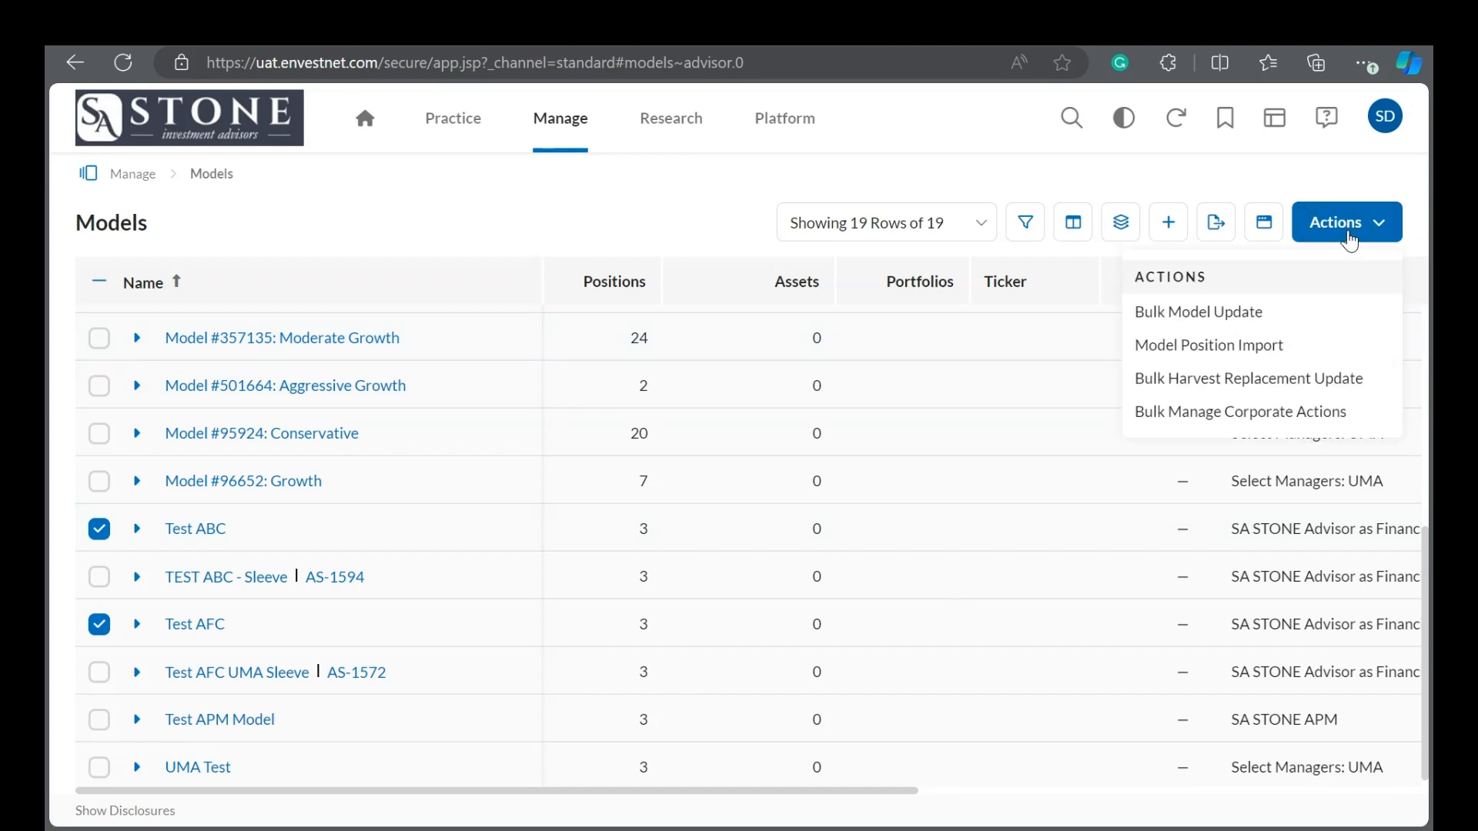
left_click(1181, 307)
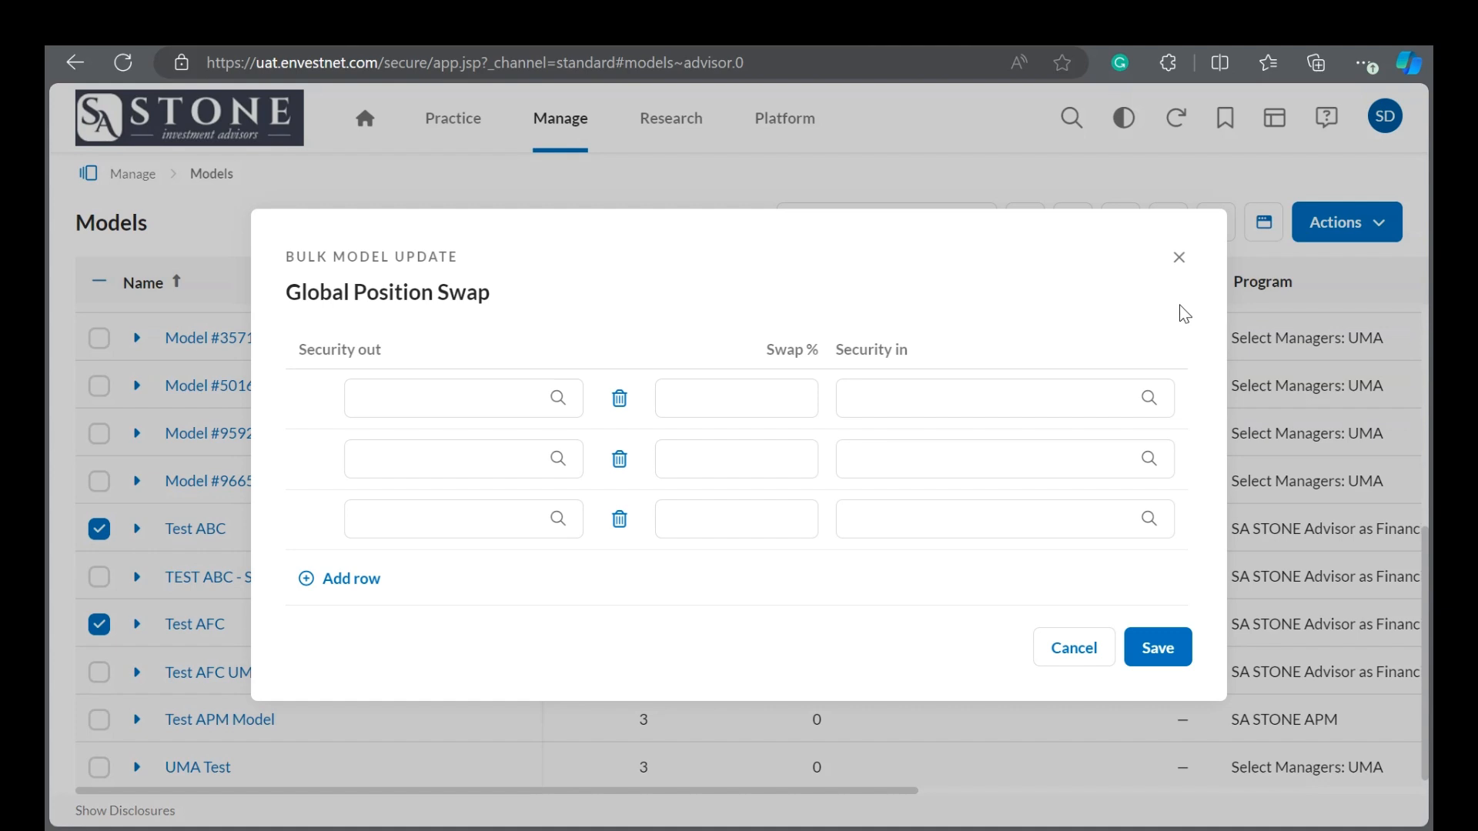
Step: Set the security out in the first Global Position Swap row to aapl and look it up
left_click(945, 407)
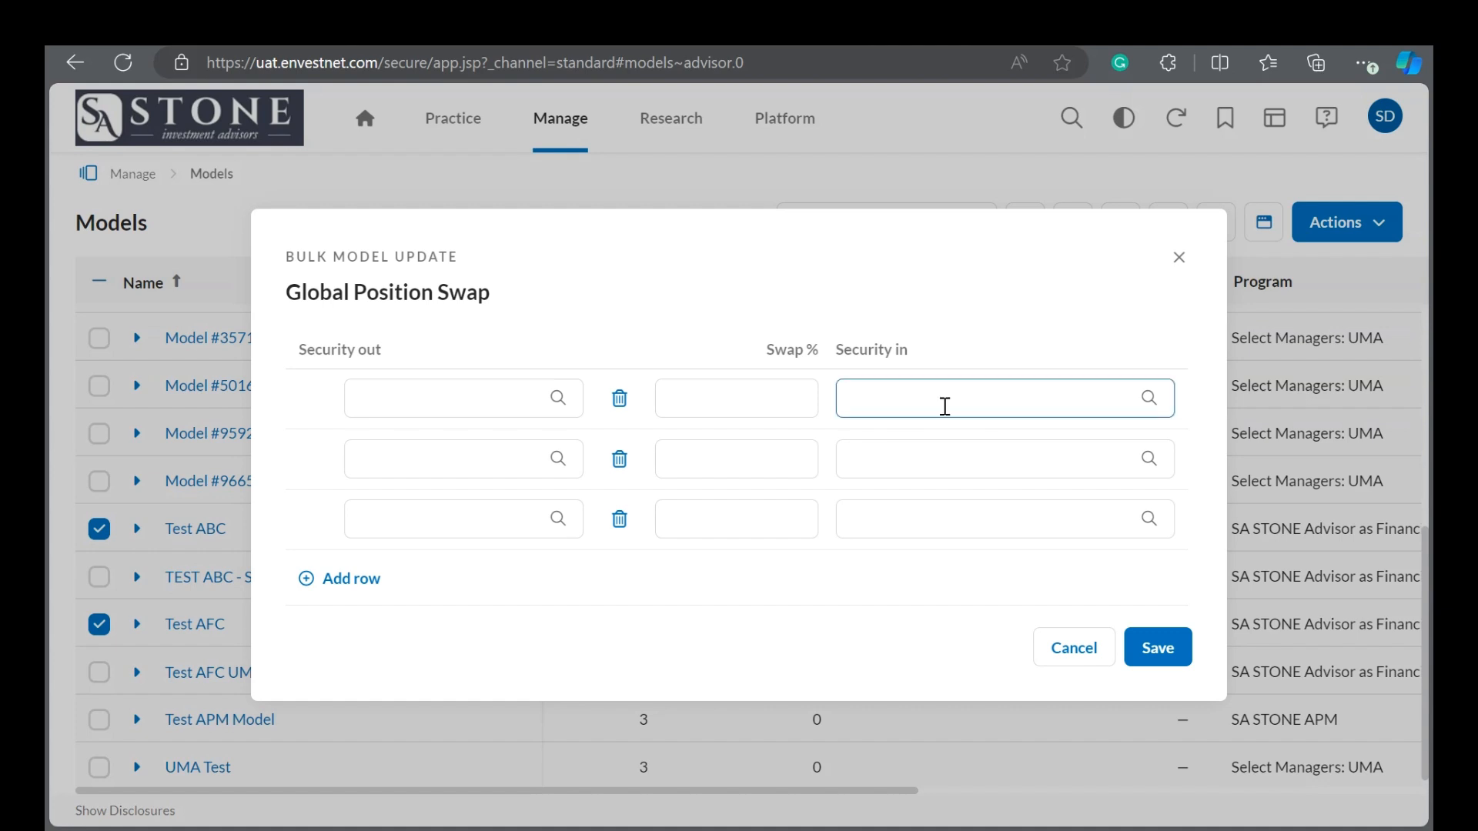
left_click(519, 402)
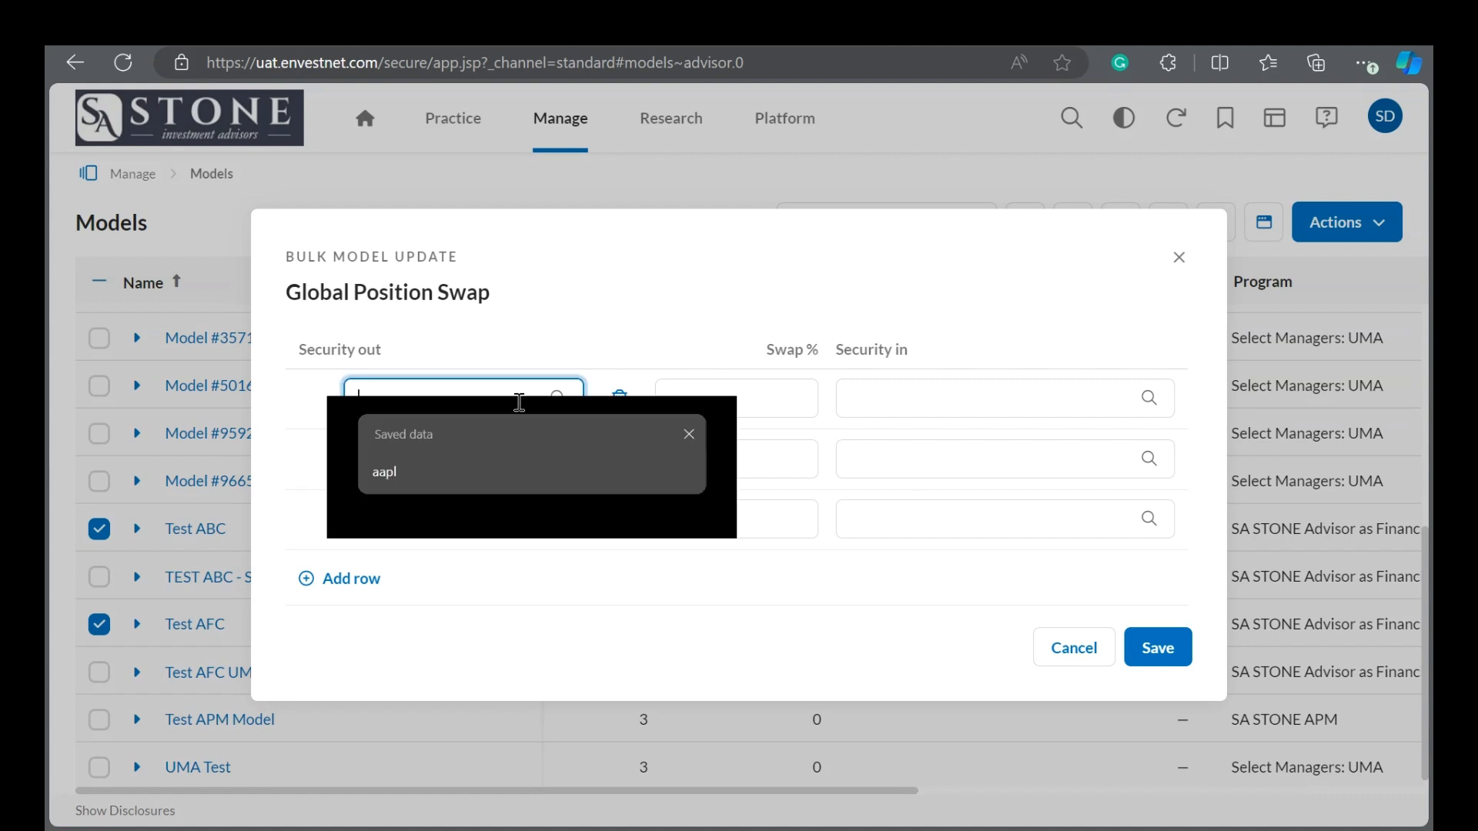
left_click(379, 474)
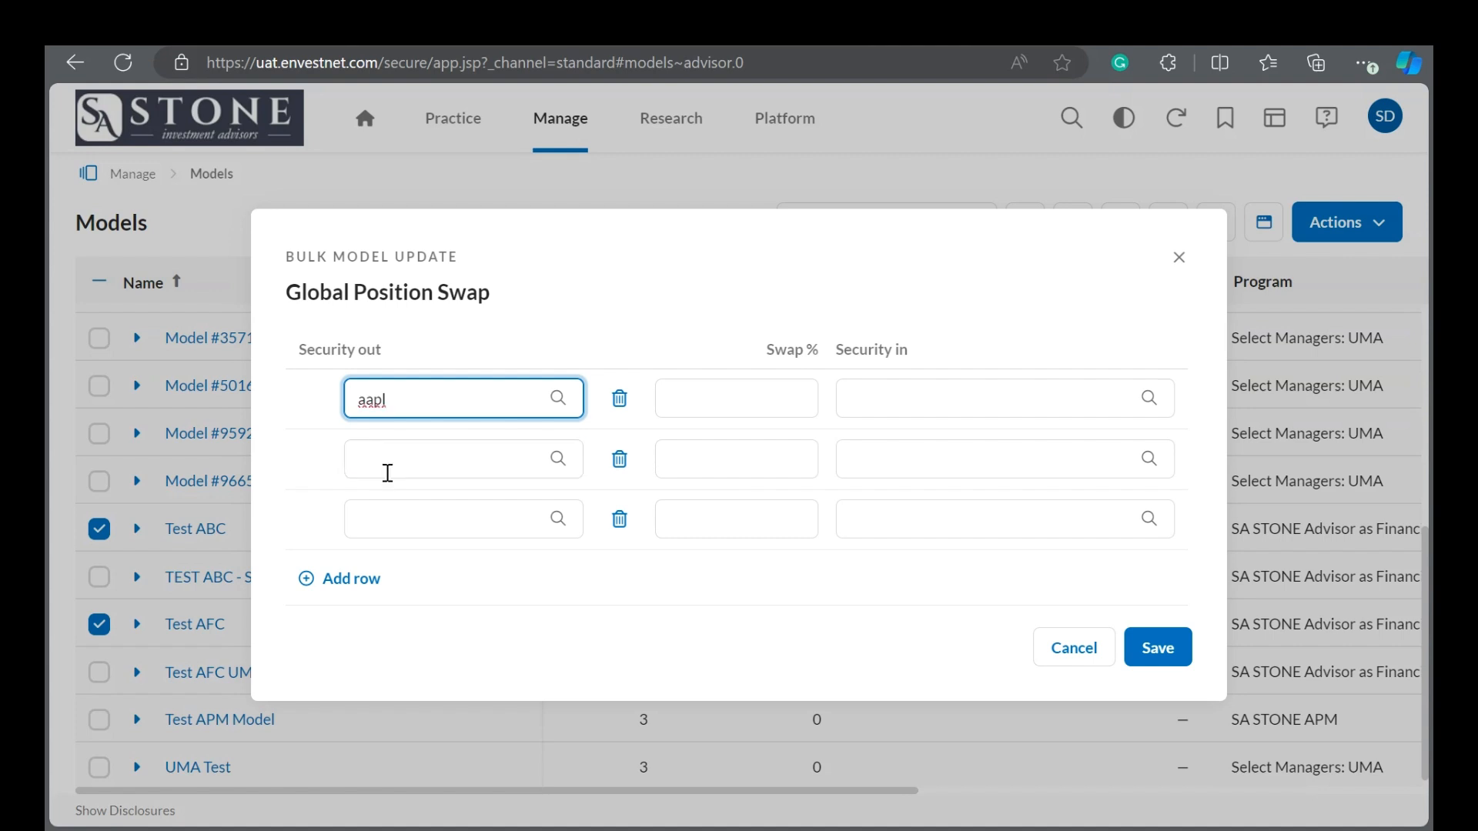
left_click(560, 400)
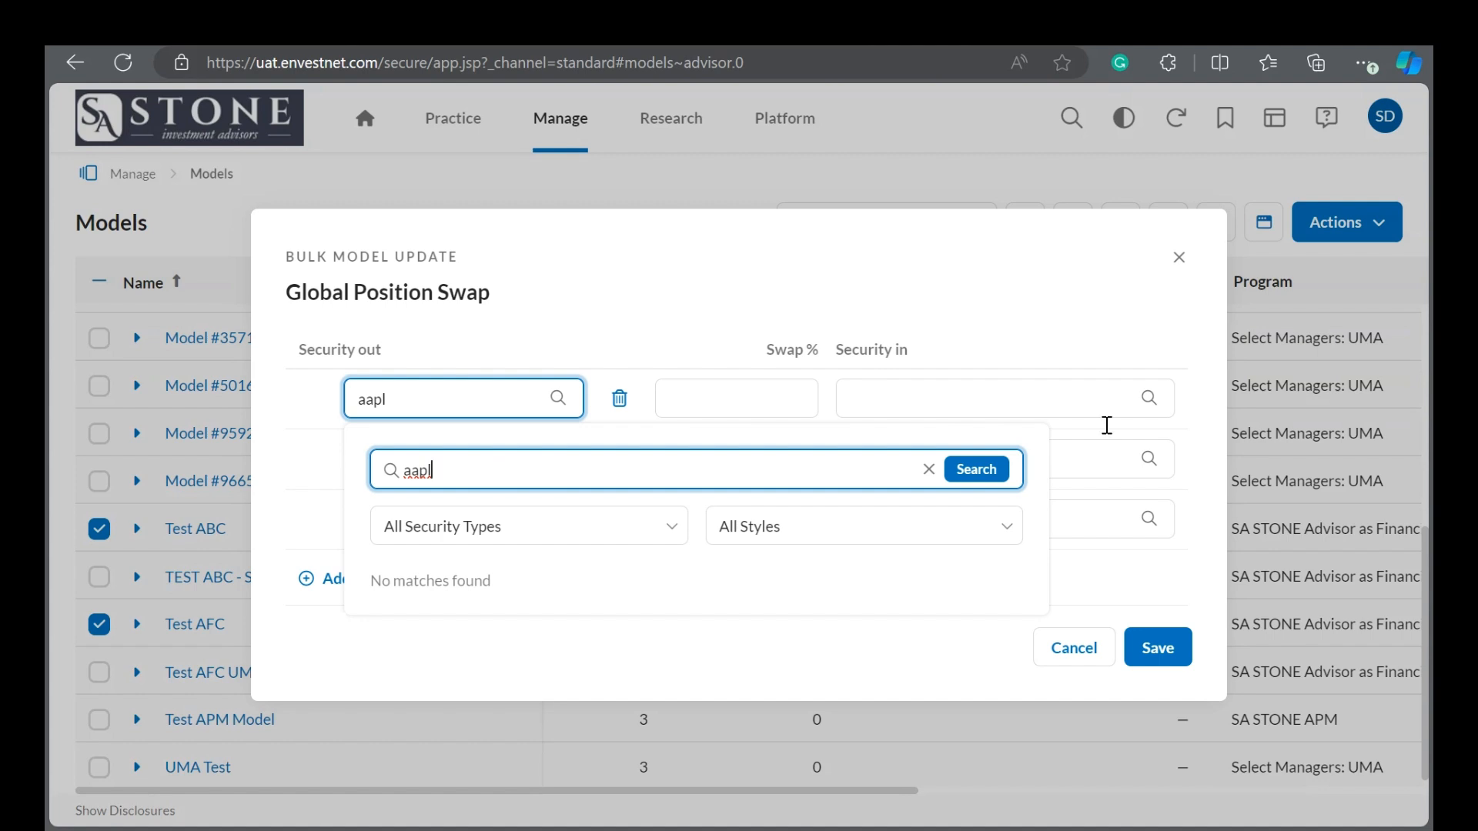
left_click(737, 302)
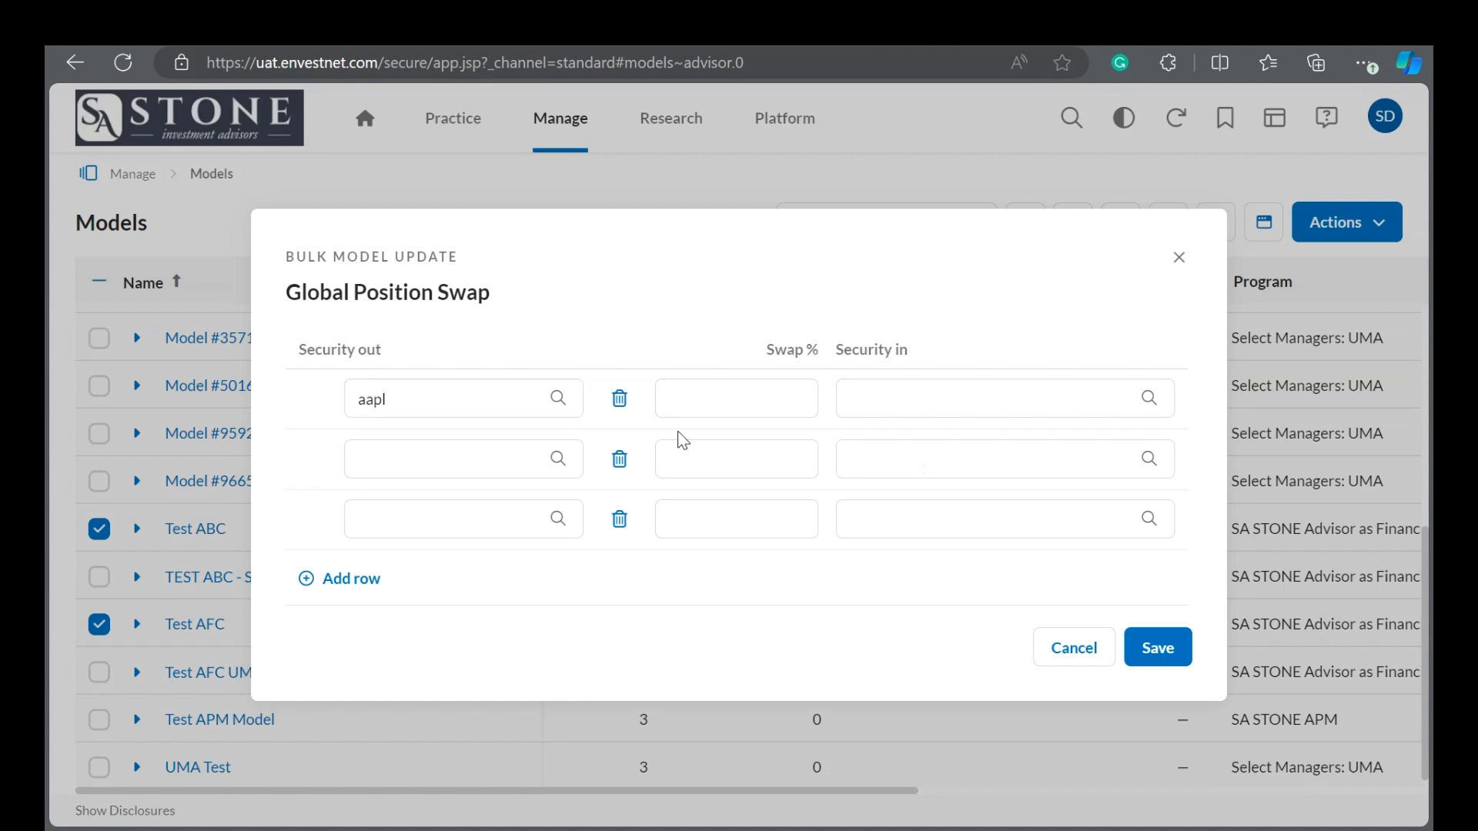
Step: Set the swap percentage for the aapl row to 50
left_click(758, 388)
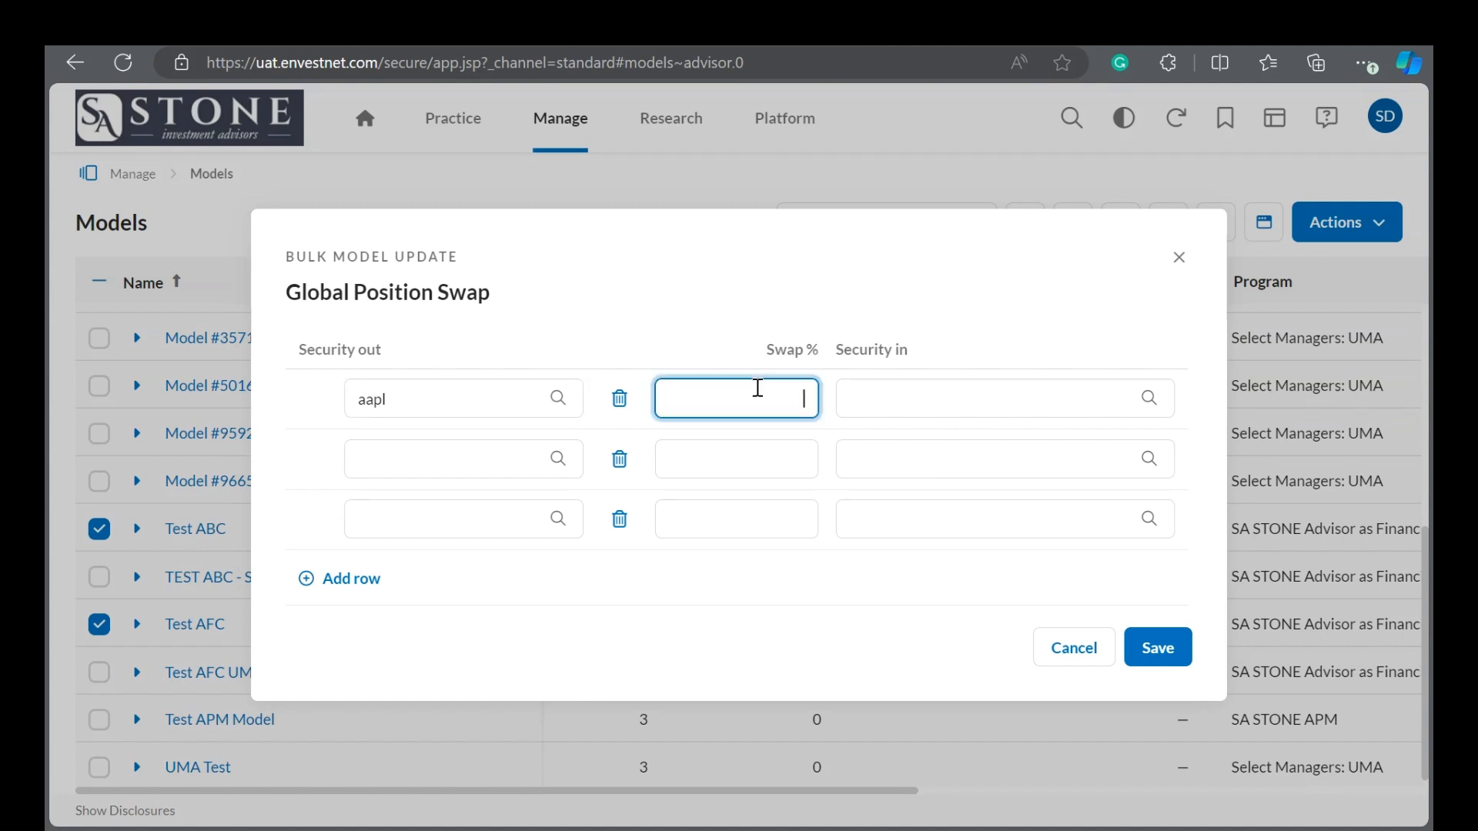
left_click(758, 388)
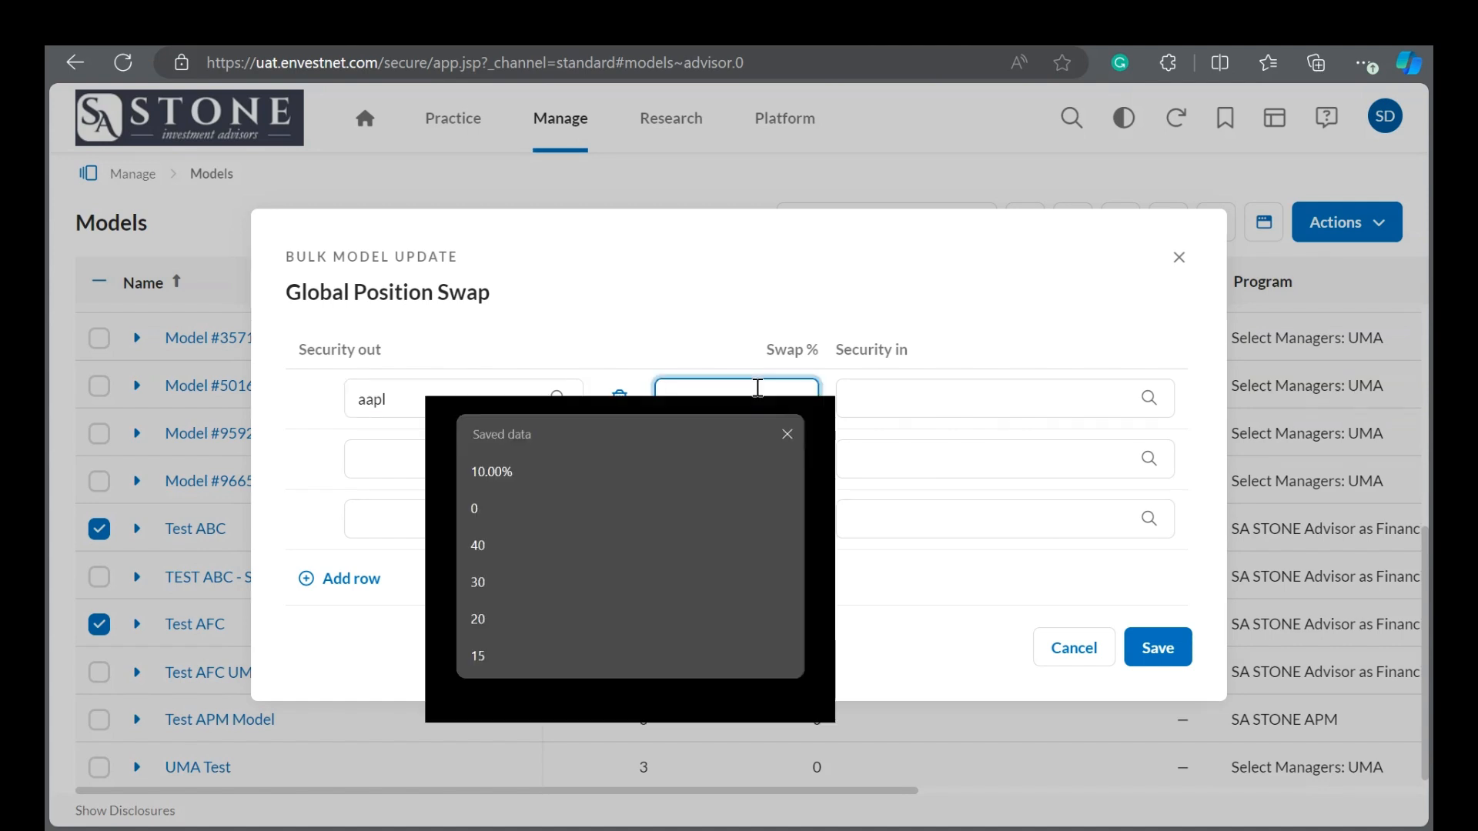
left_click(791, 433)
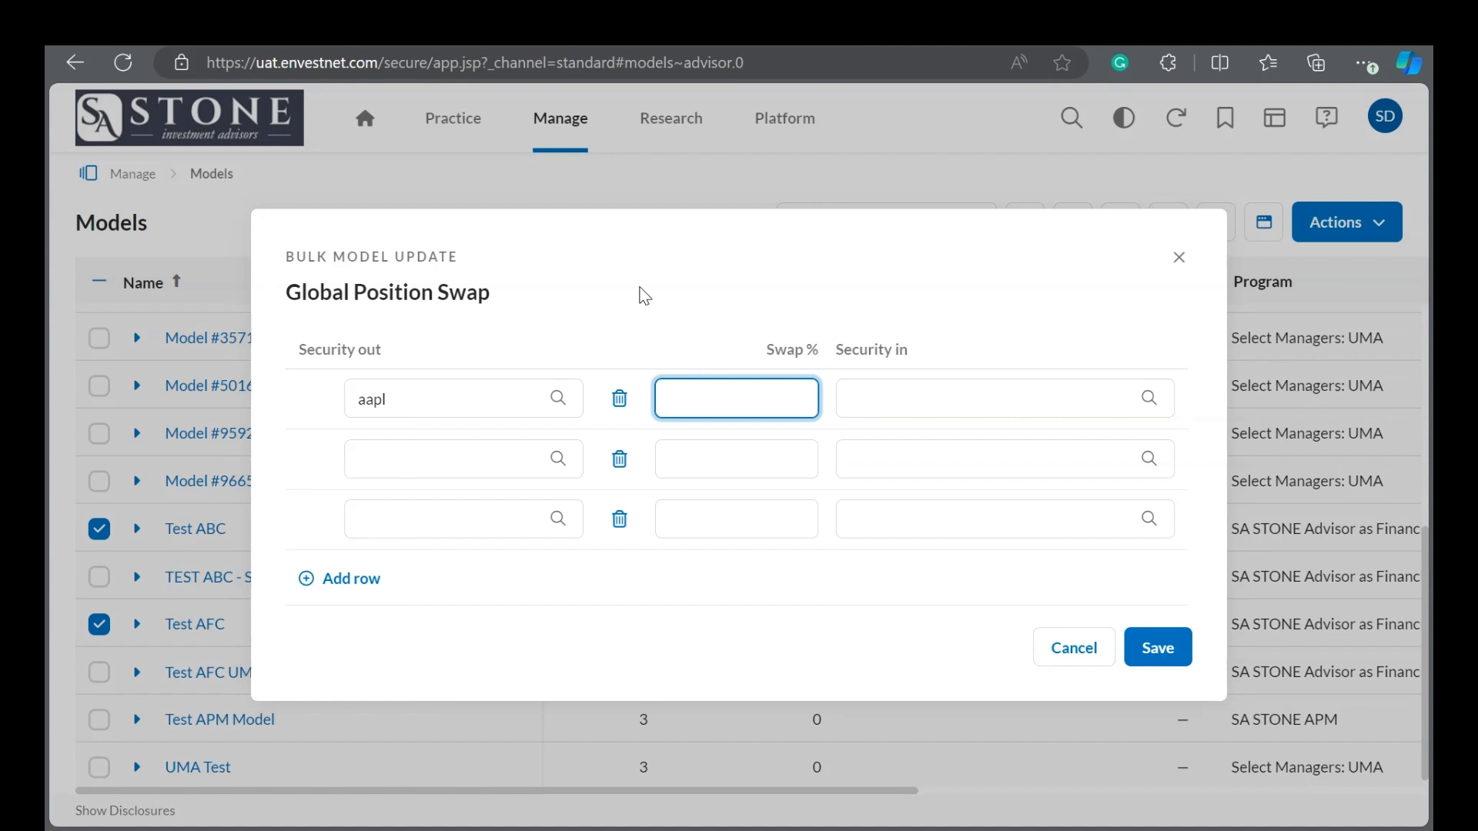
type("50")
left_click(709, 306)
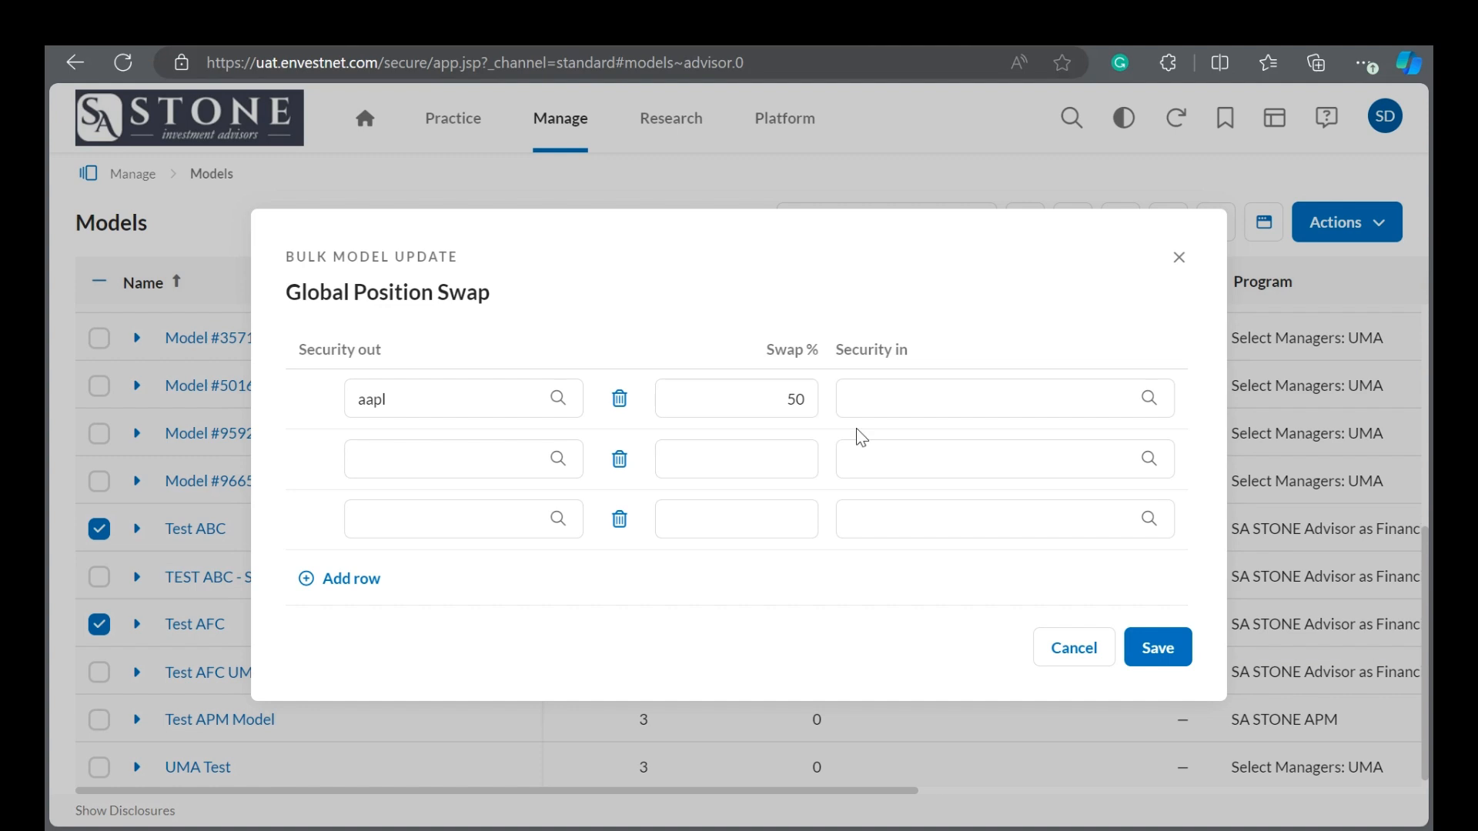
Step: Choose msft as the security in for the aapl row and save the position swap
left_click(872, 395)
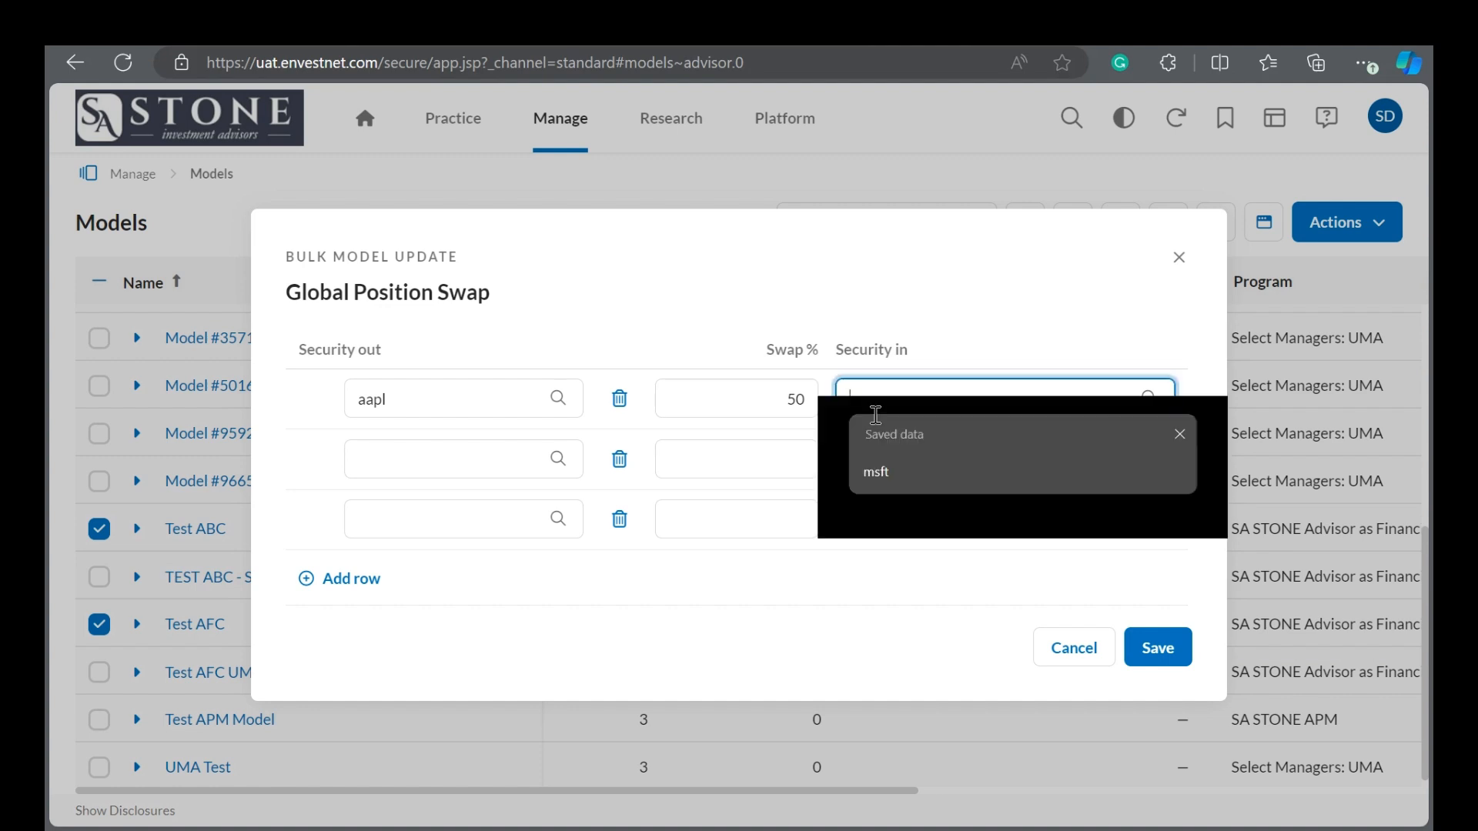
left_click(878, 470)
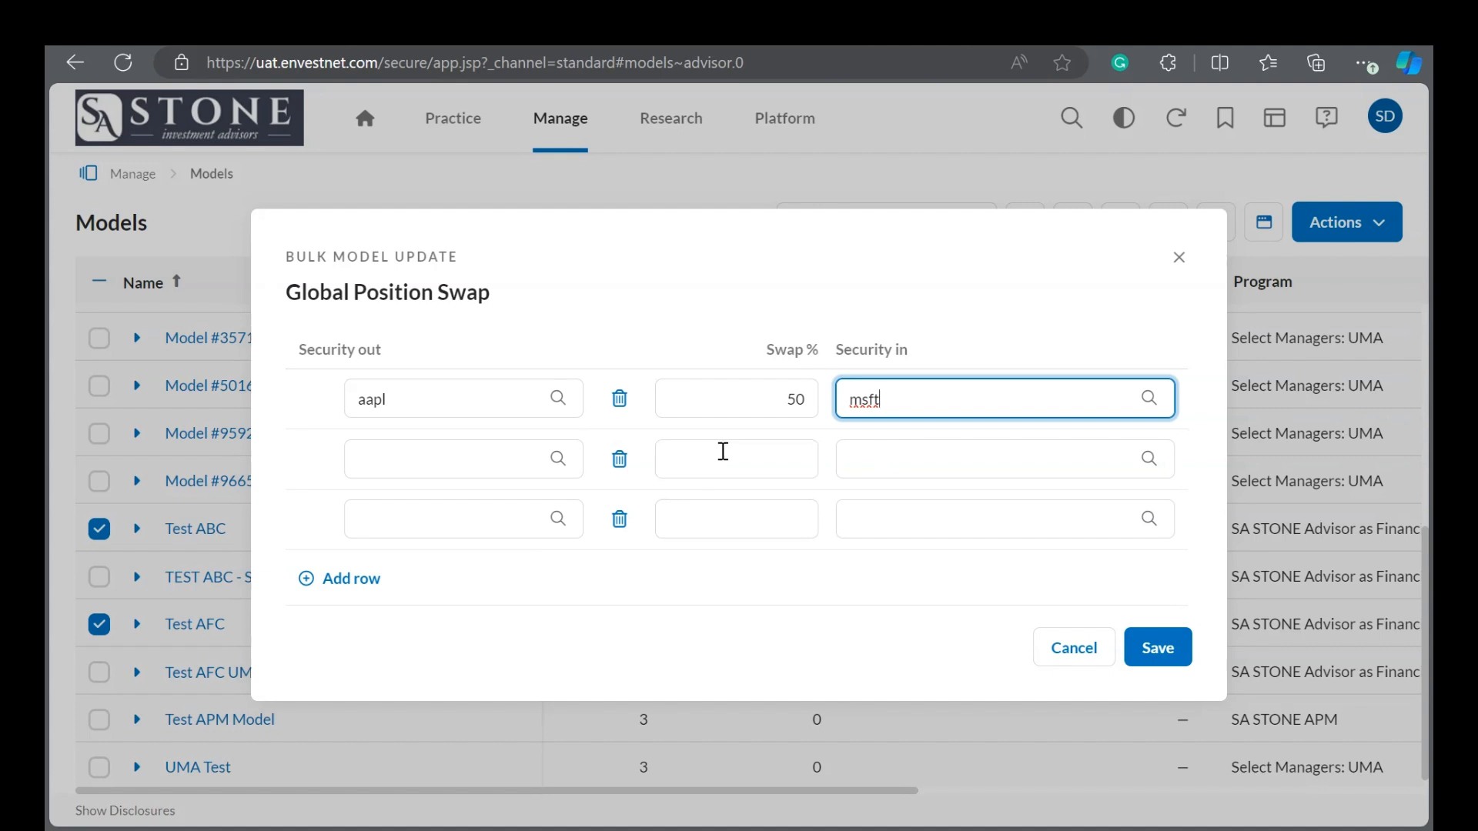
left_click(1149, 650)
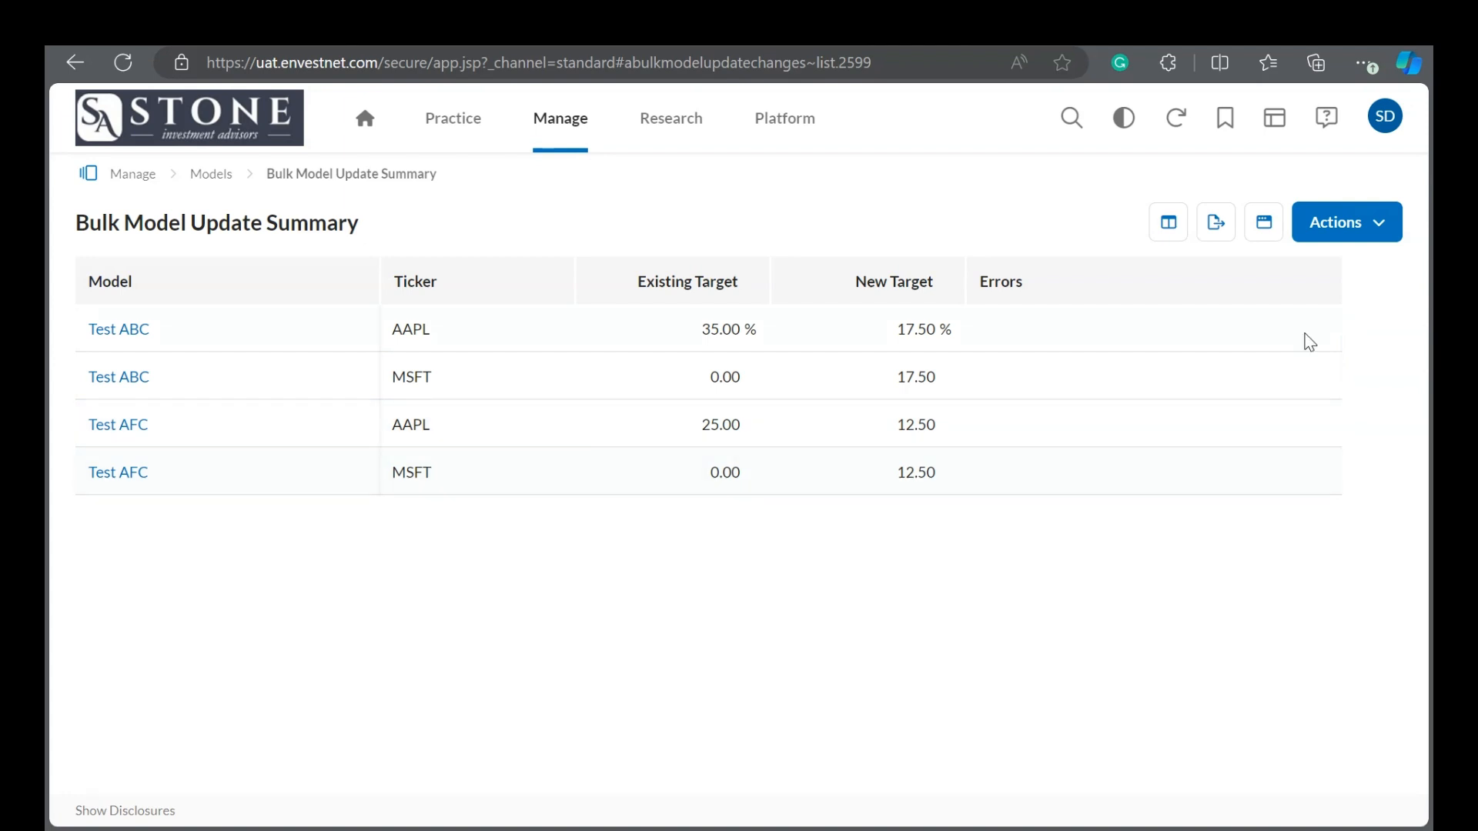
Step: Confirm the model updates listed in the Bulk Model Update Summary
left_click(1350, 234)
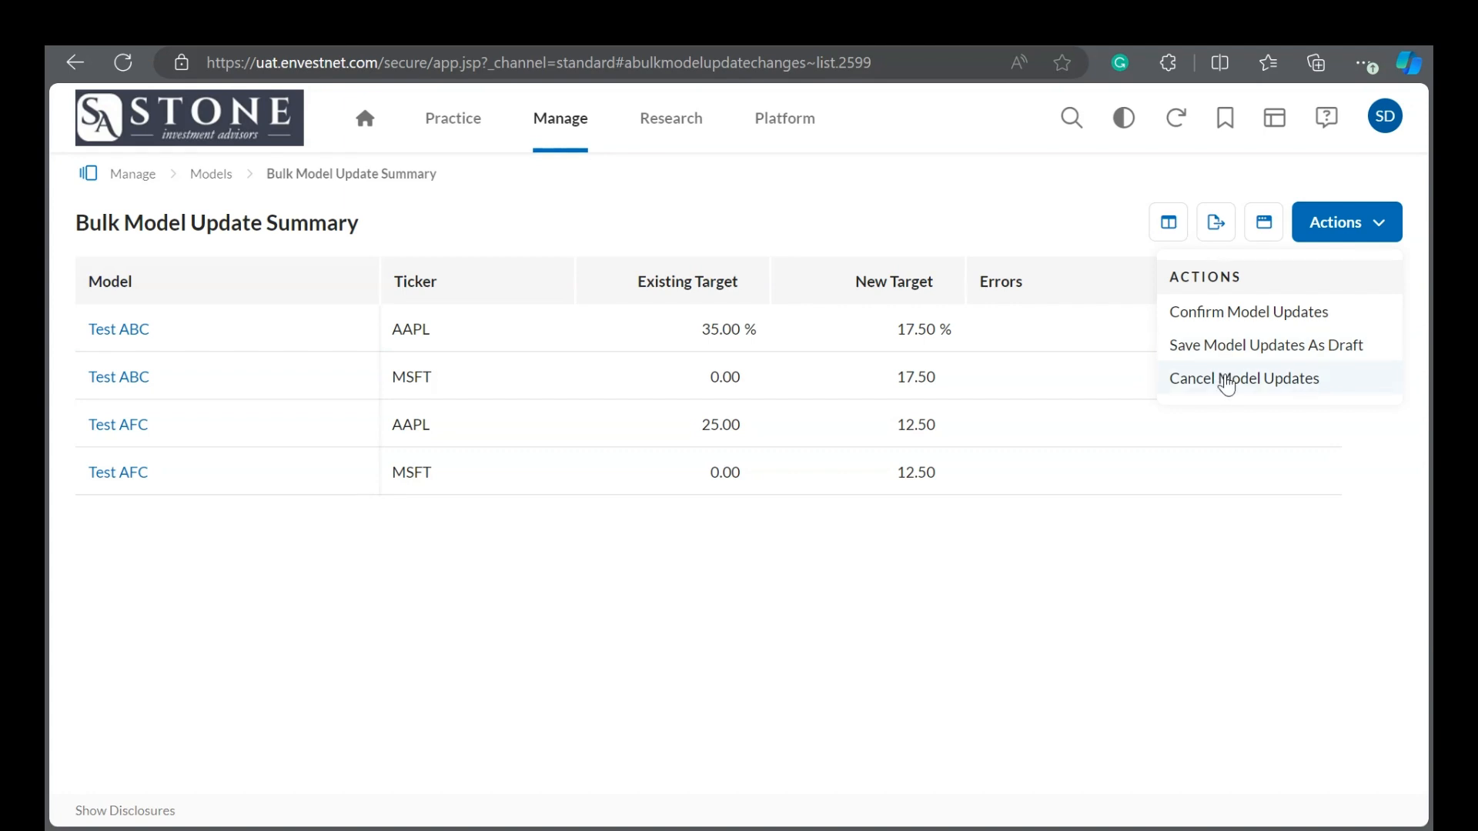
left_click(1237, 312)
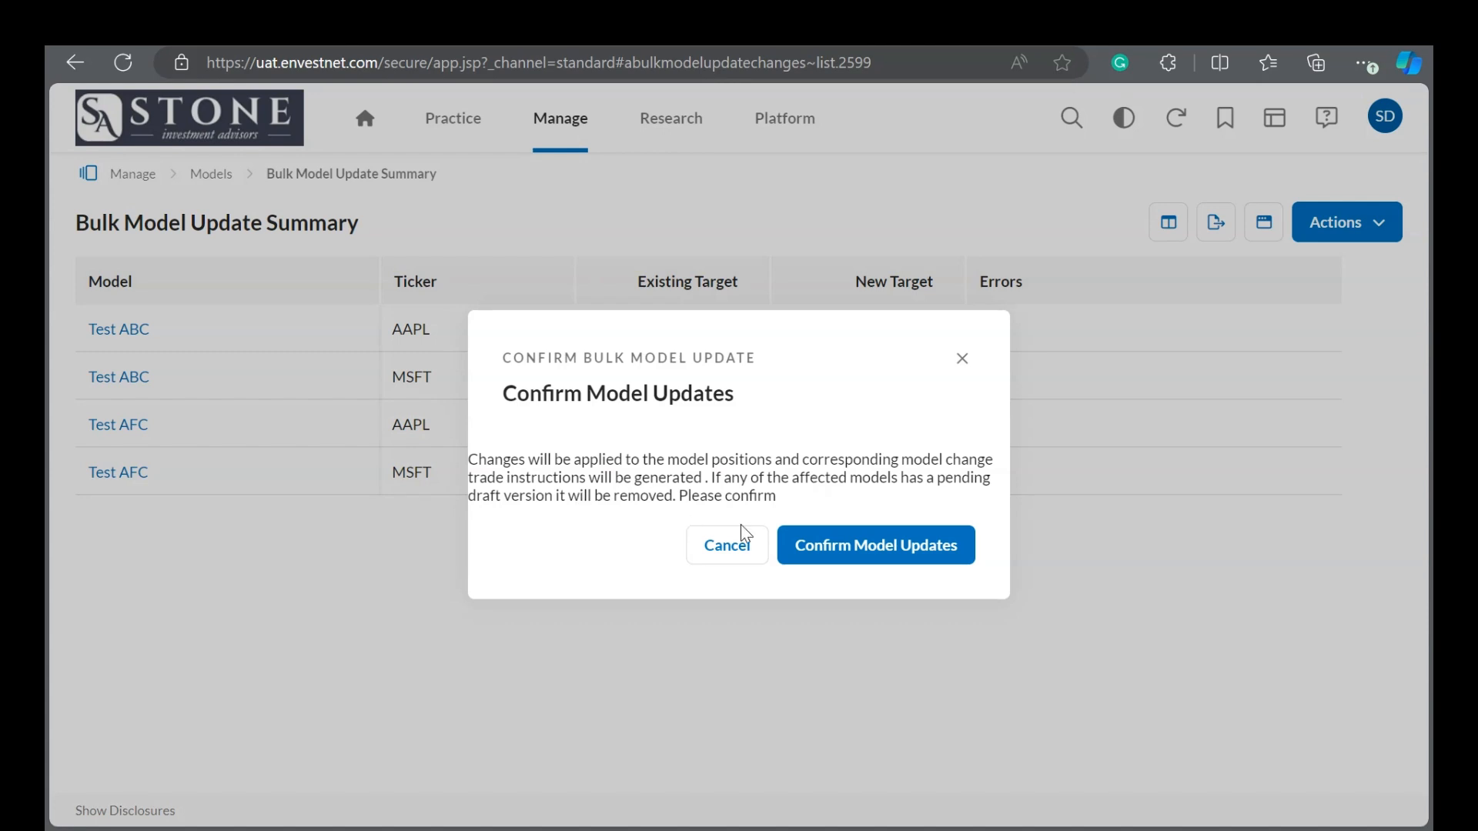
left_click(856, 545)
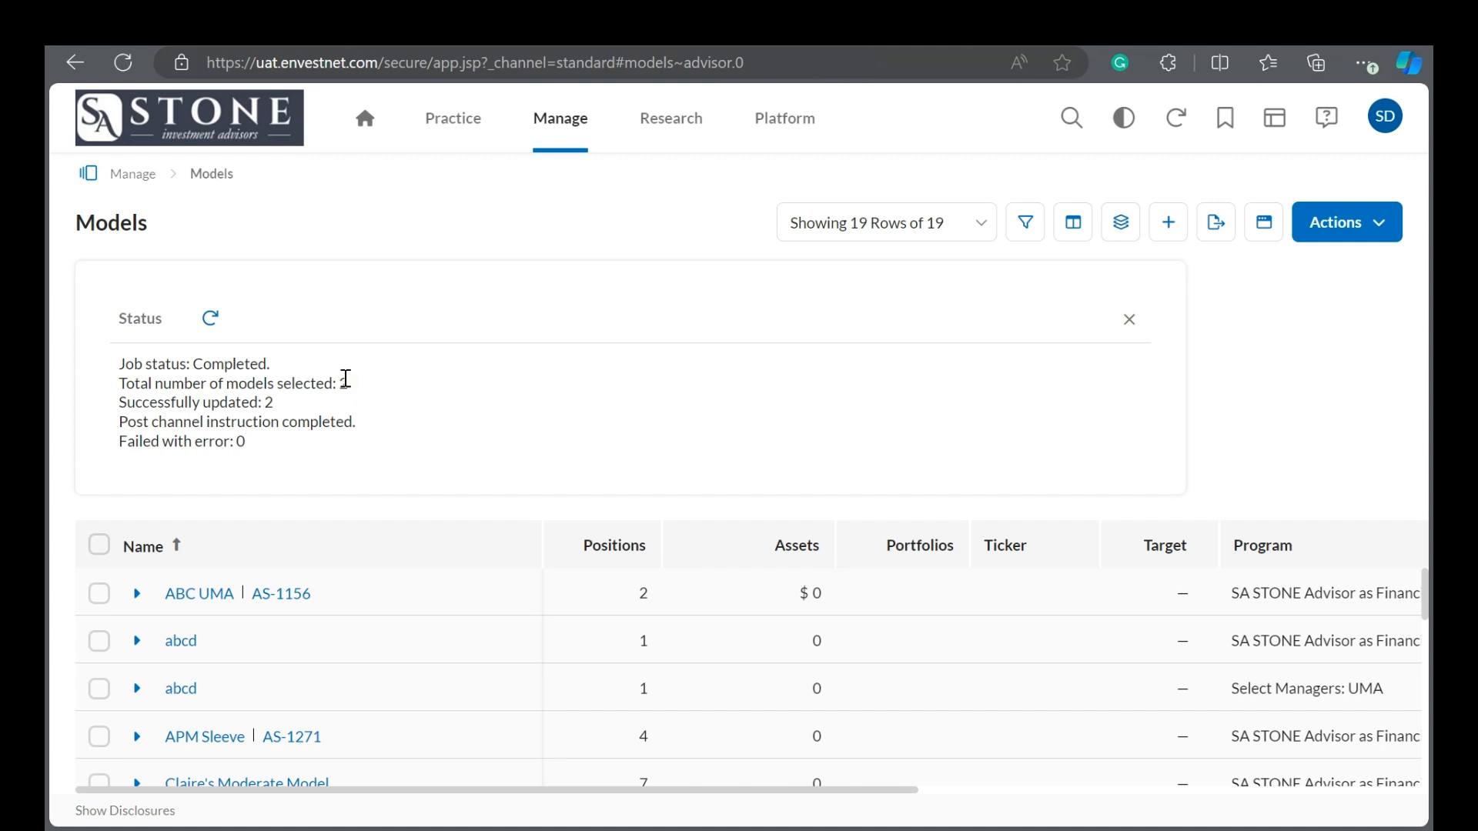
Step: Open the Test ABC model from the models list and review its positions and assessed risk
scroll(316, 413, "down", 1)
scroll(322, 413, "up", 1)
left_click_drag(1426, 608, 1426, 760)
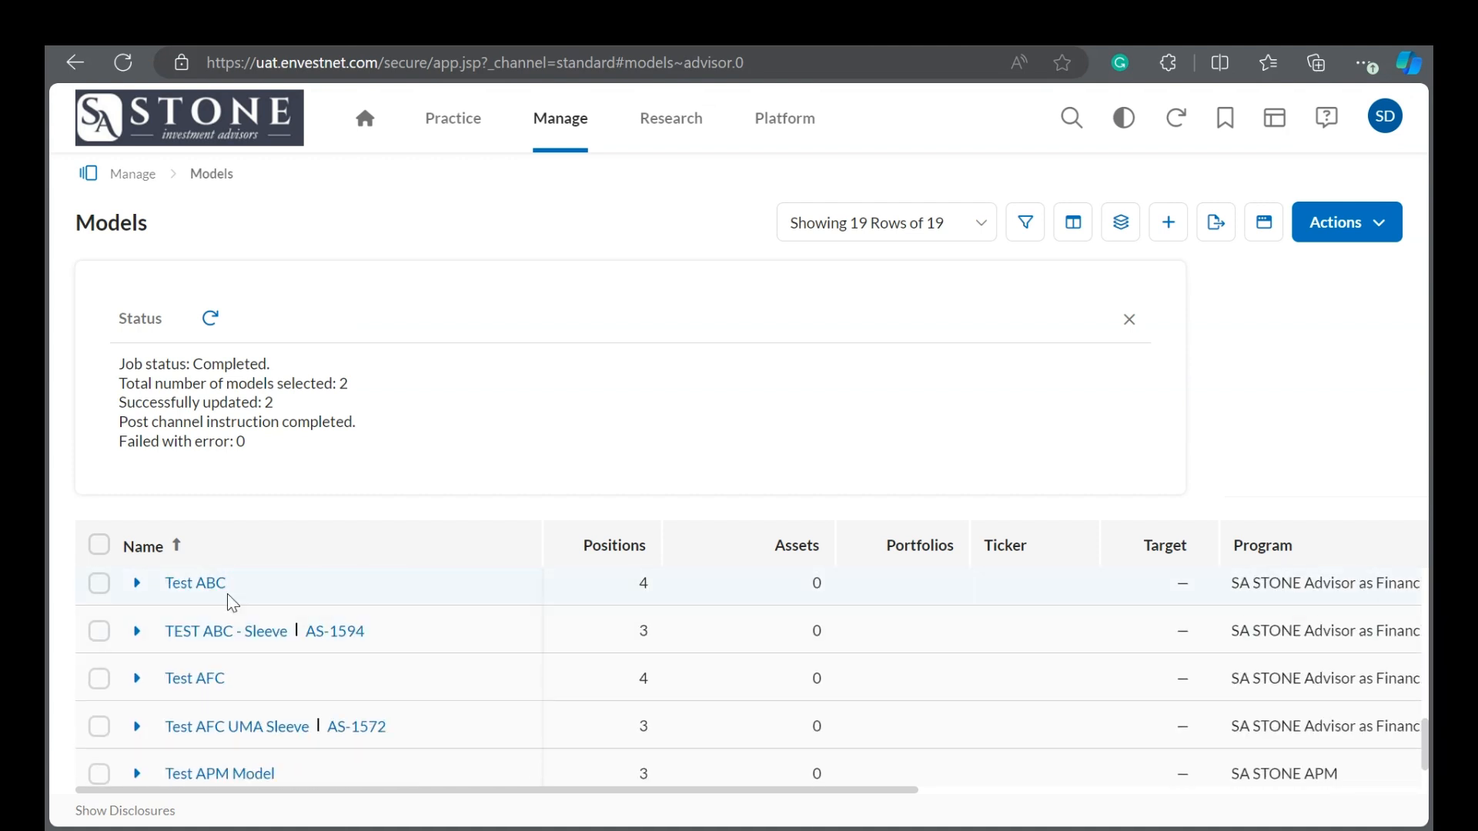
left_click(196, 584)
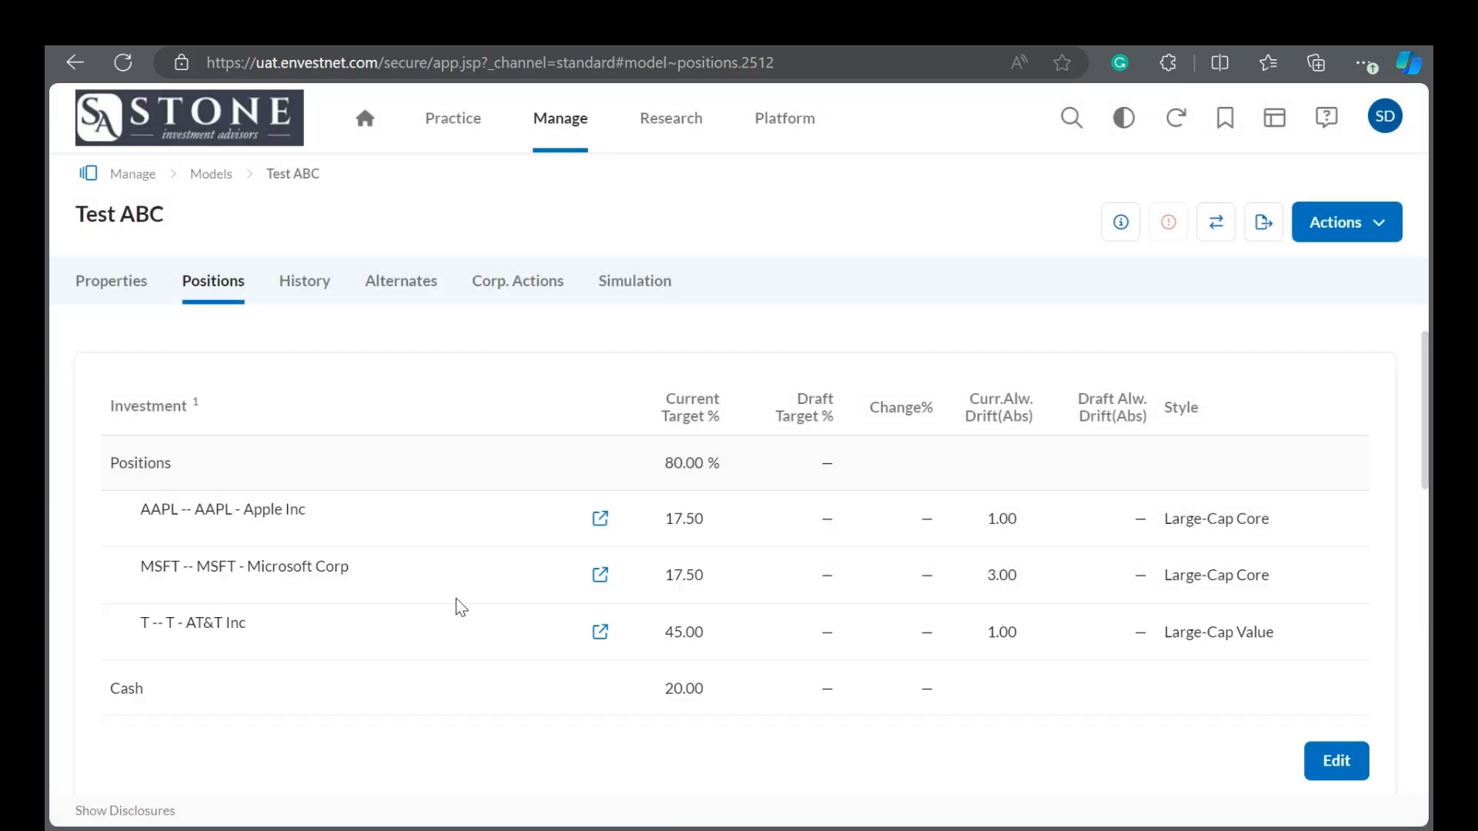
scroll(456, 599, "down", 2)
scroll(460, 606, "up", 2)
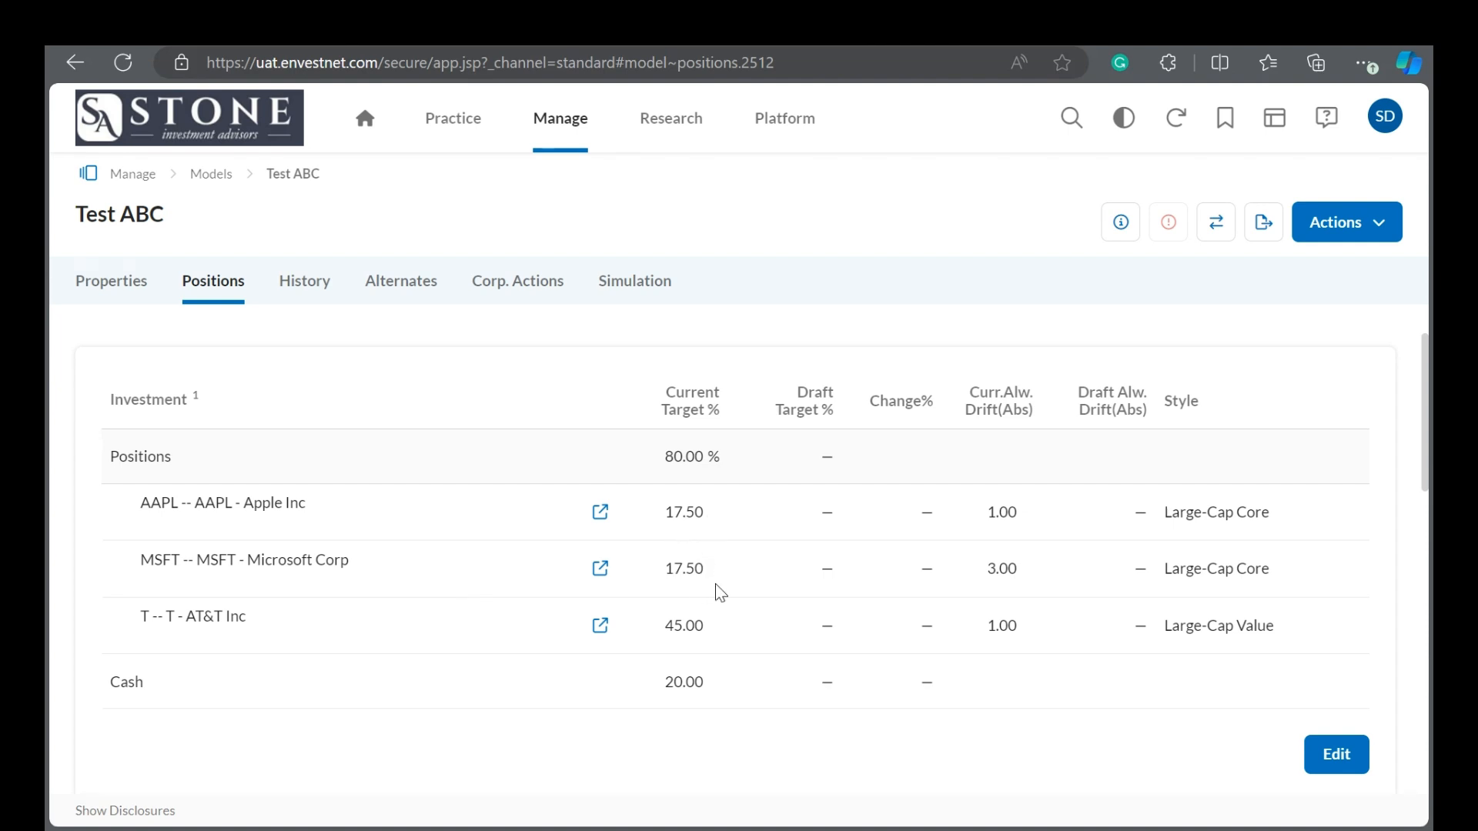
scroll(714, 574, "down", 5)
scroll(707, 564, "down", 5)
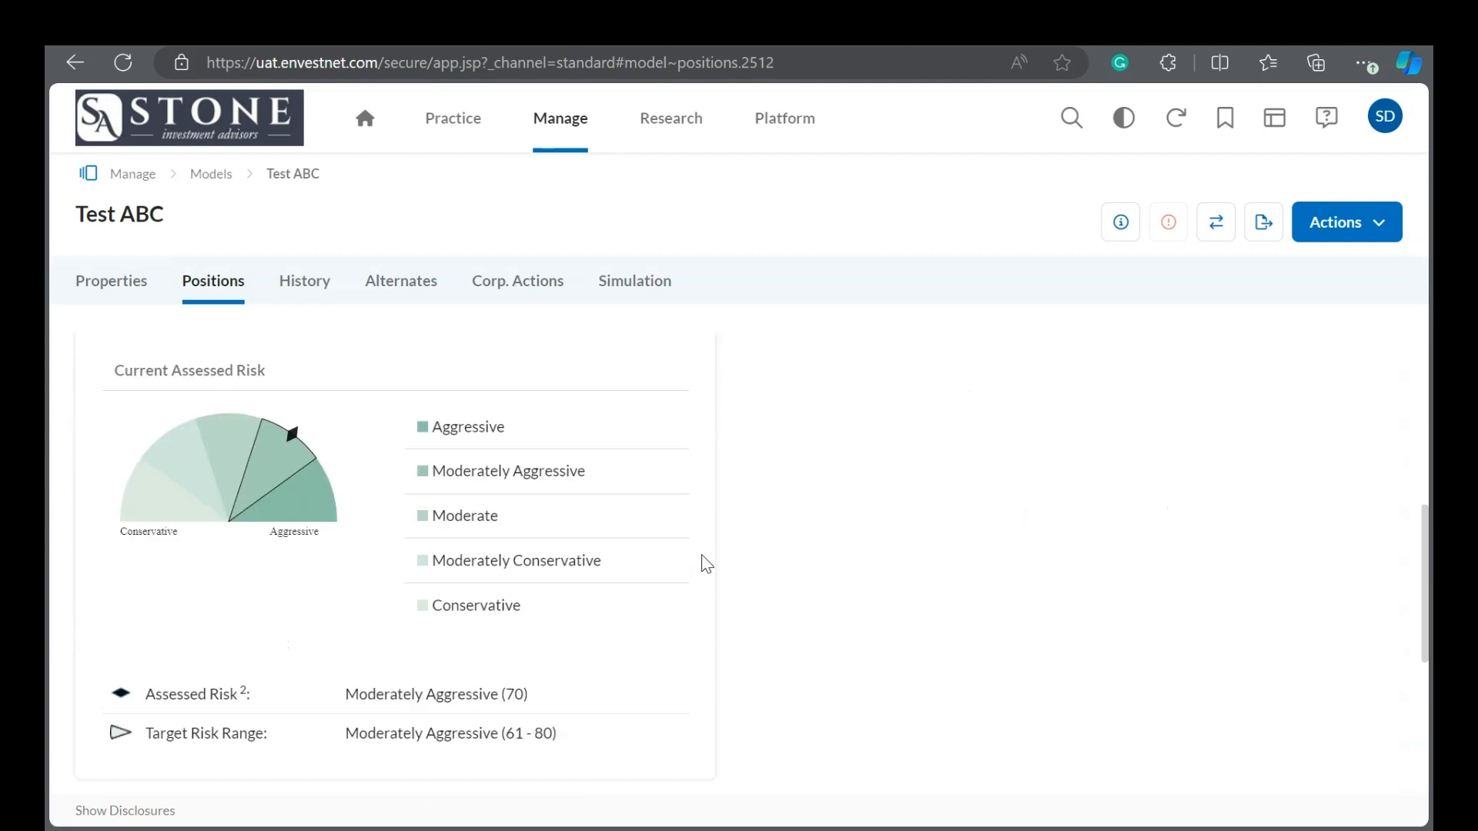
scroll(707, 564, "up", 10)
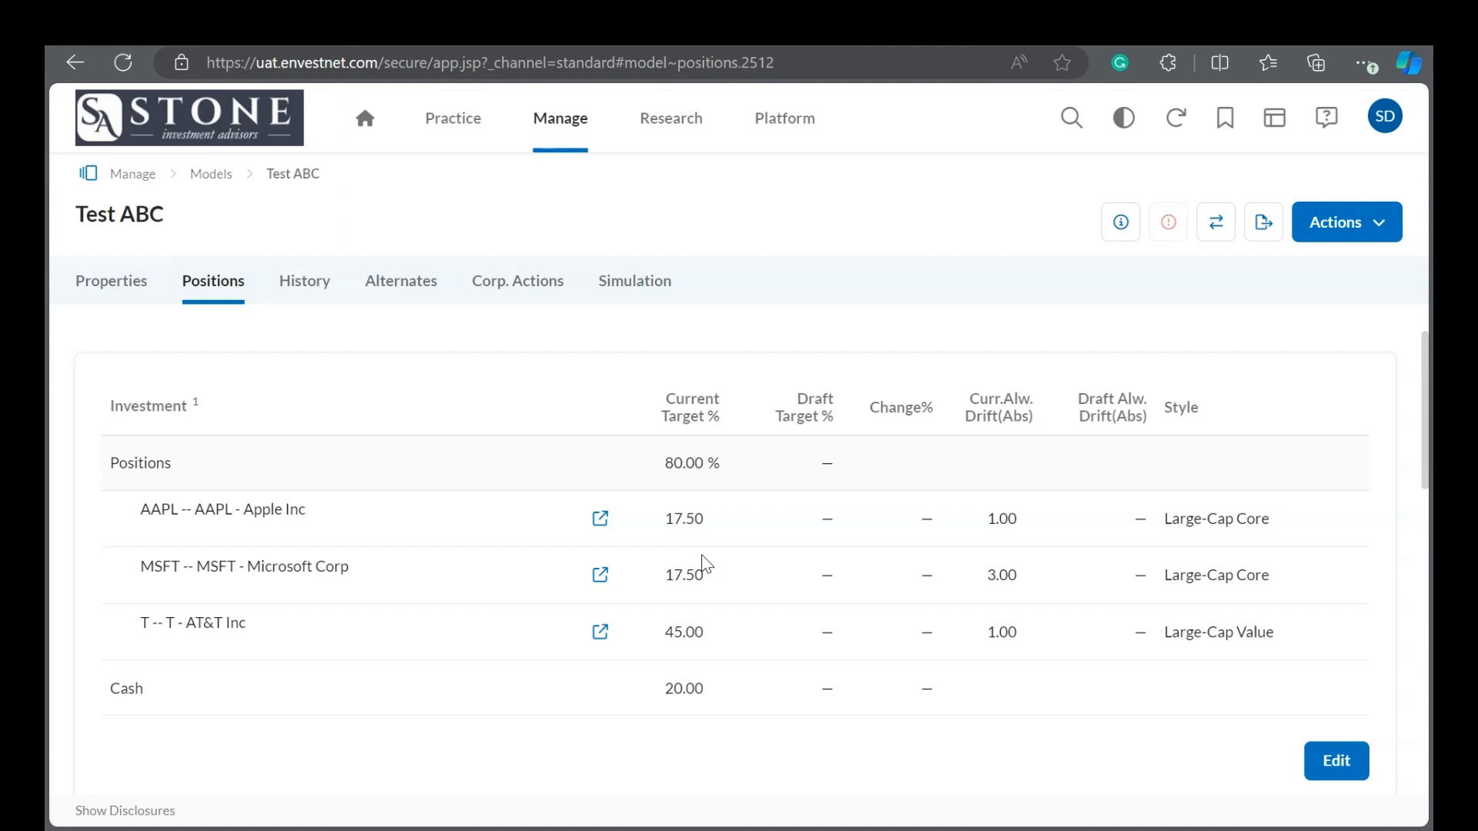
Step: Edit the Test ABC positions and set the draft target of T - AT&T Inc to 40.00%
left_click(1337, 770)
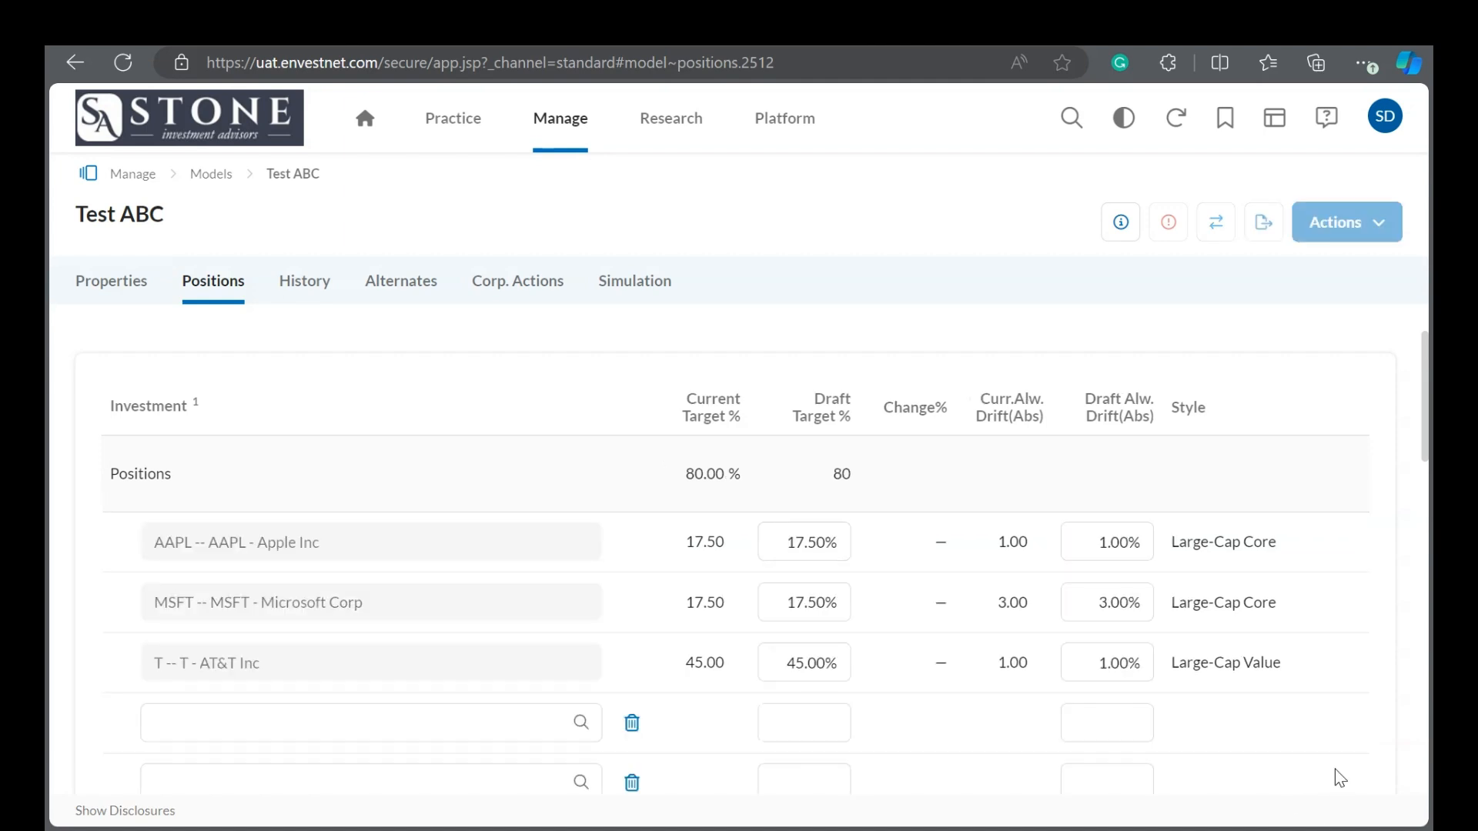
left_click(806, 663)
key("BackSpace")
type("0")
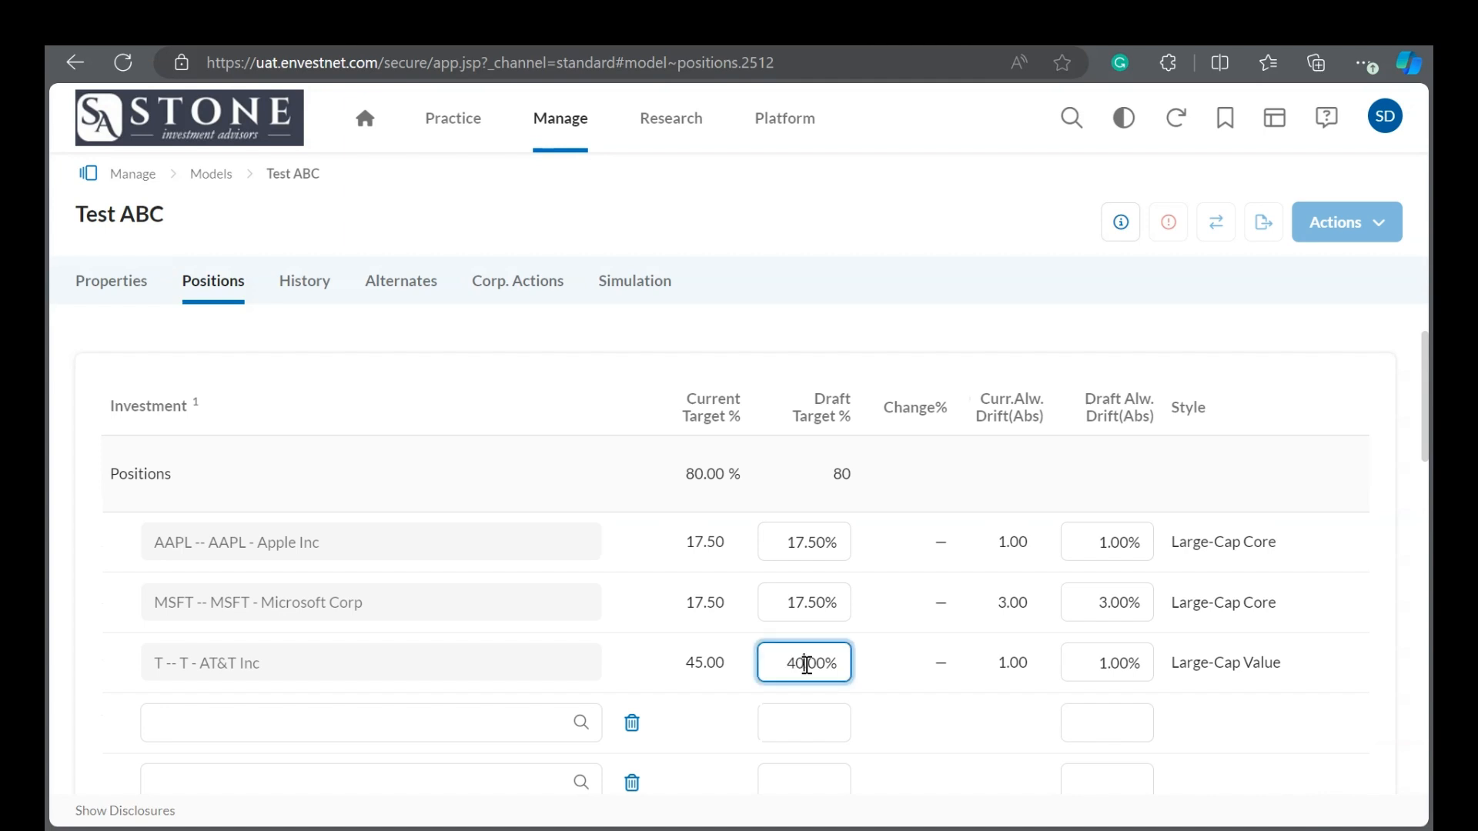
Step: Search for BUFR in the first empty investment row and add FT Cboe Vest Fund of Buffer ETFs (BUFR) as a position
left_click(809, 705)
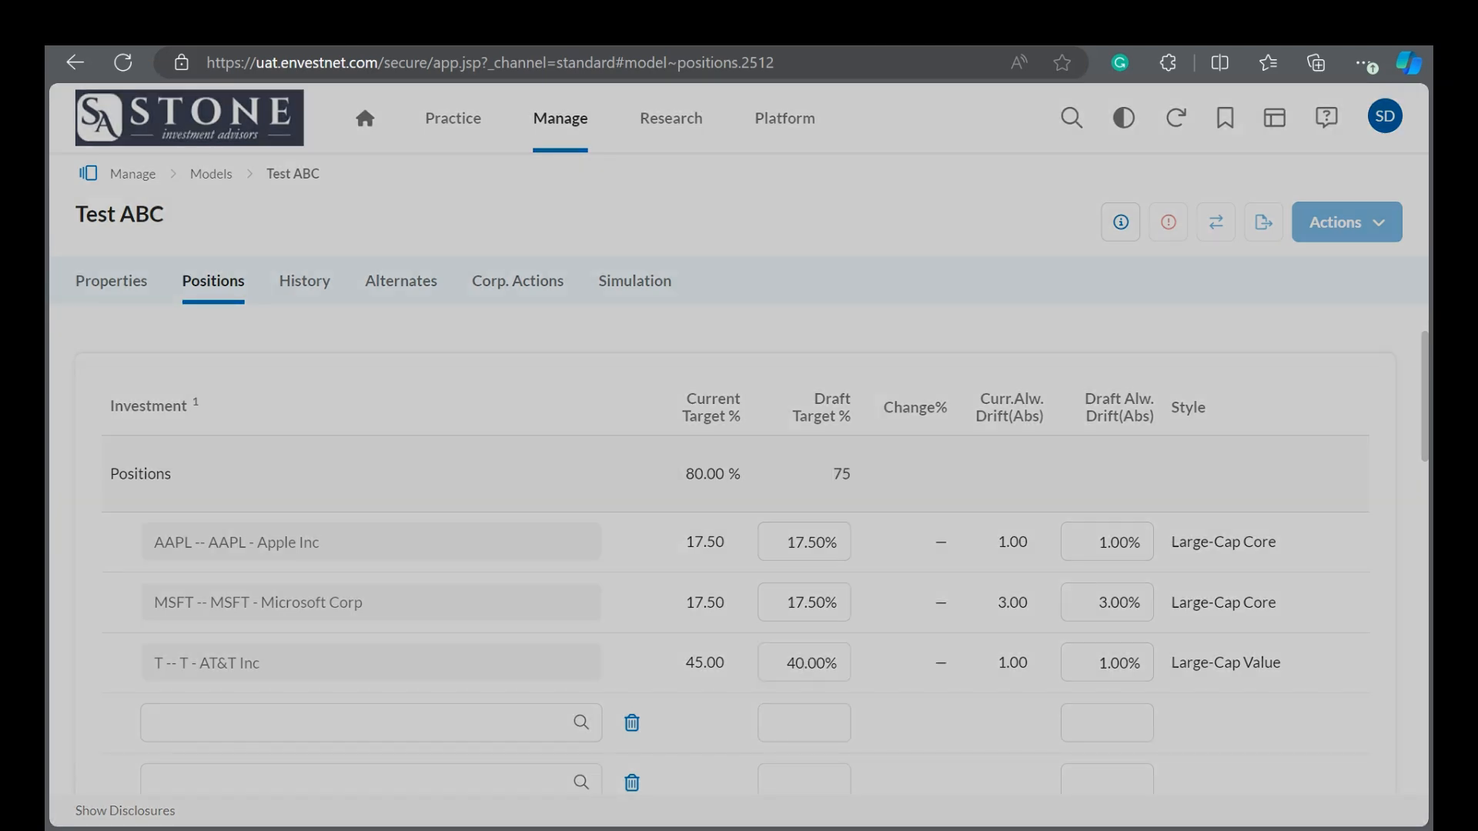
left_click(519, 721)
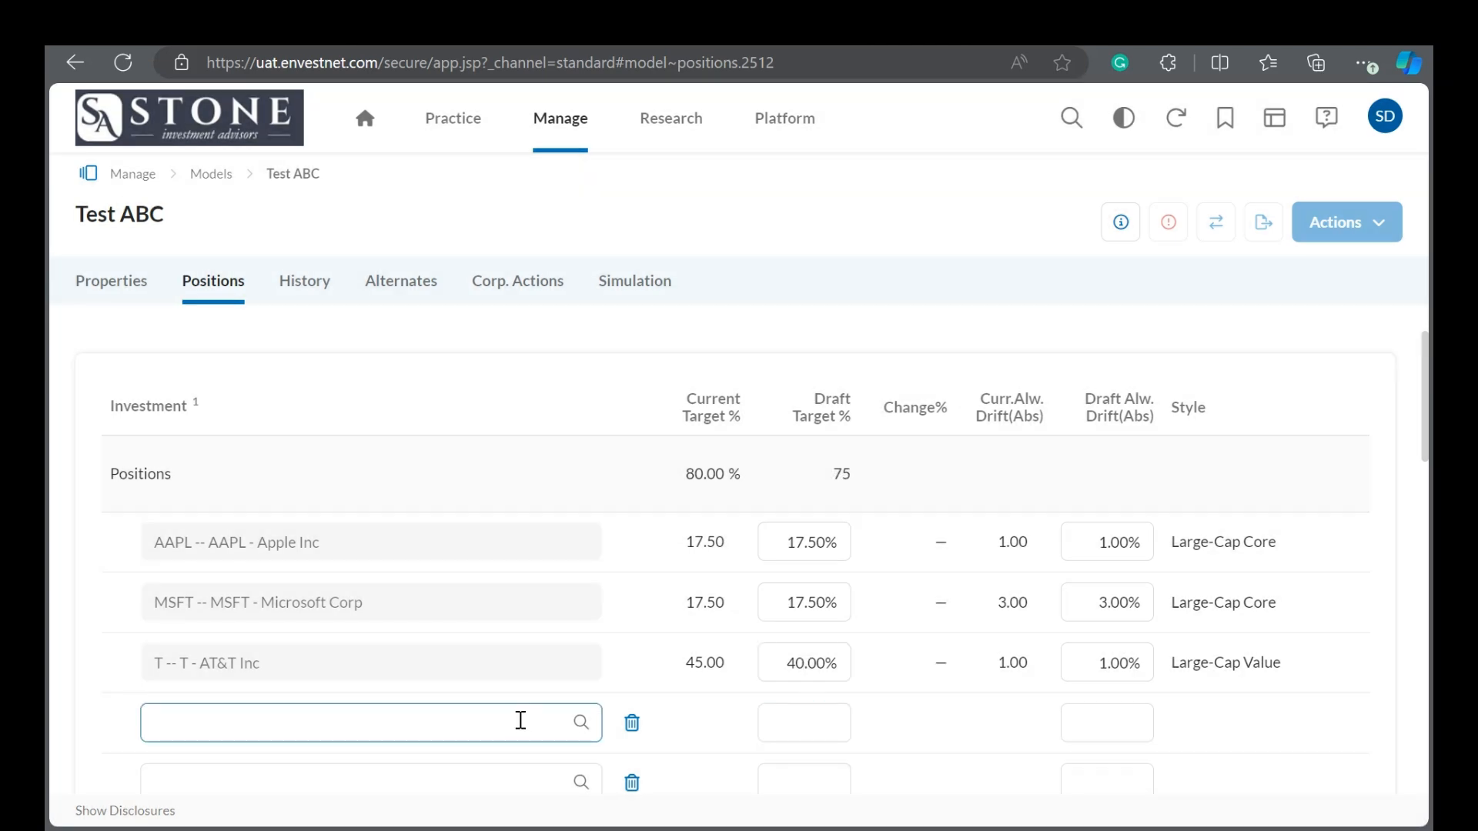
left_click(581, 723)
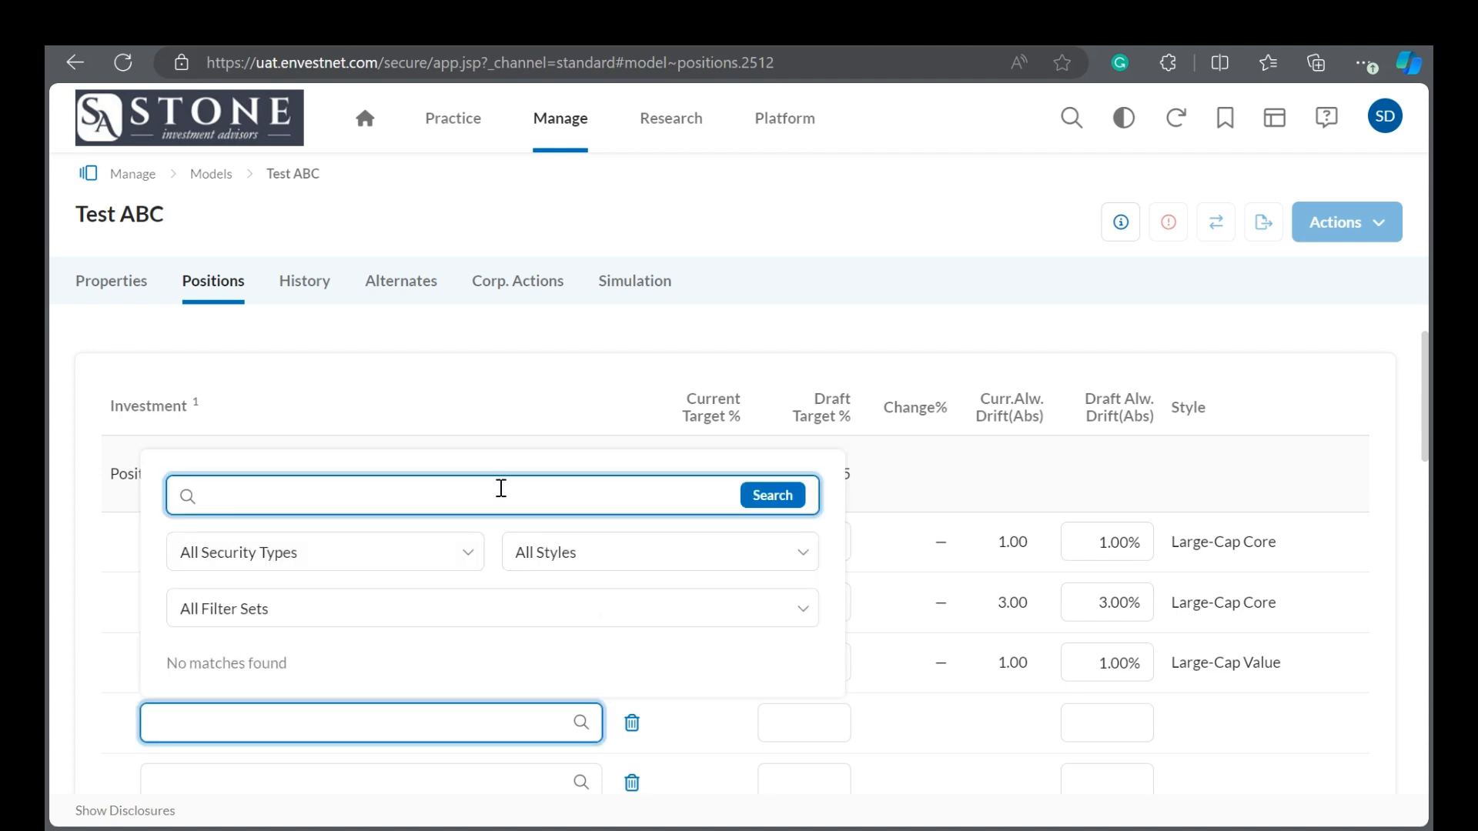
type("BUFR")
left_click(769, 498)
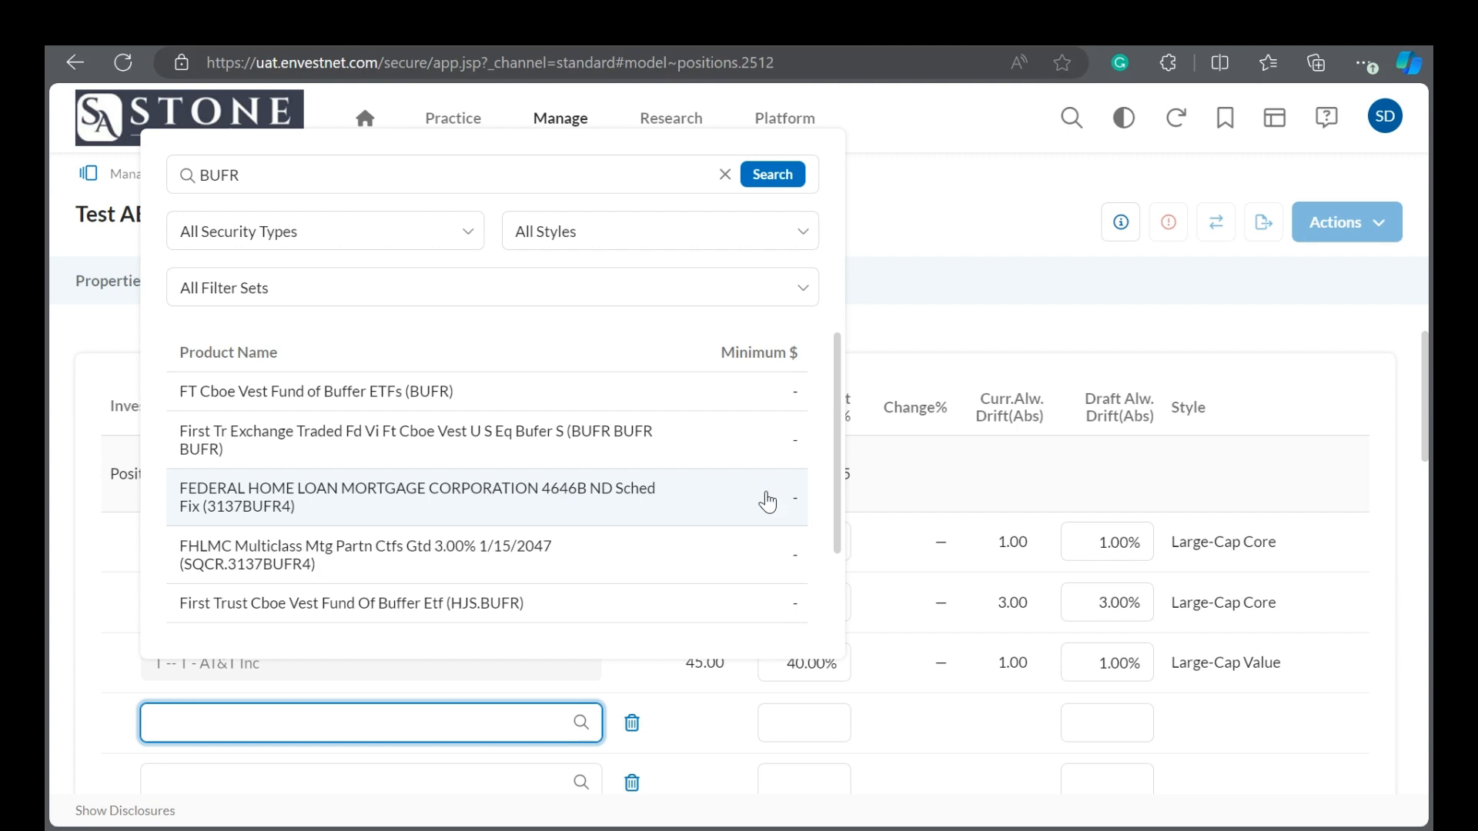
left_click(446, 389)
Step: Set the draft target of the BUFR position to 5 percent
scroll(625, 551, "down", 1)
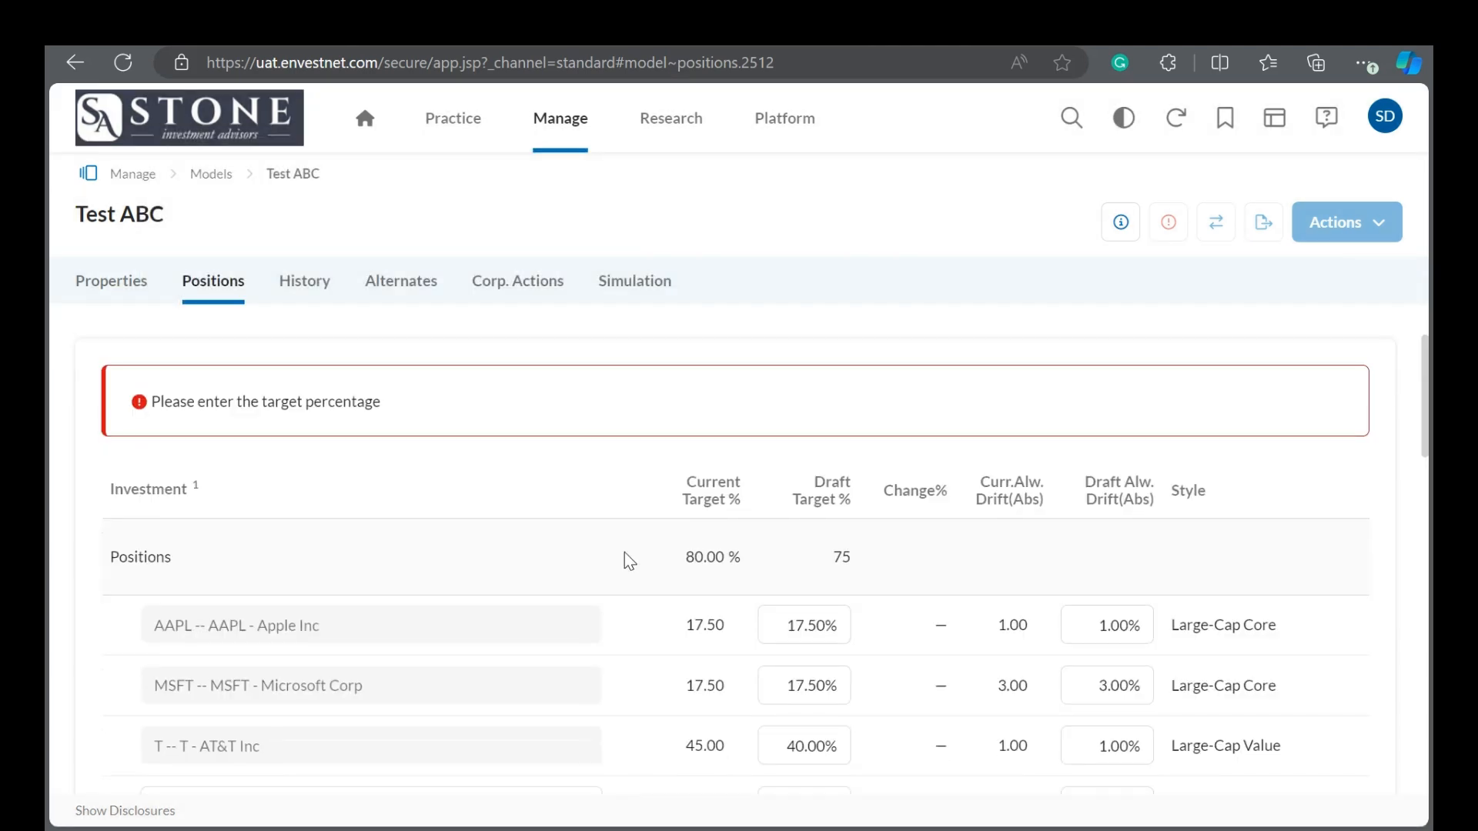
scroll(467, 403, "up", 1)
scroll(472, 413, "down", 2)
left_click(816, 654)
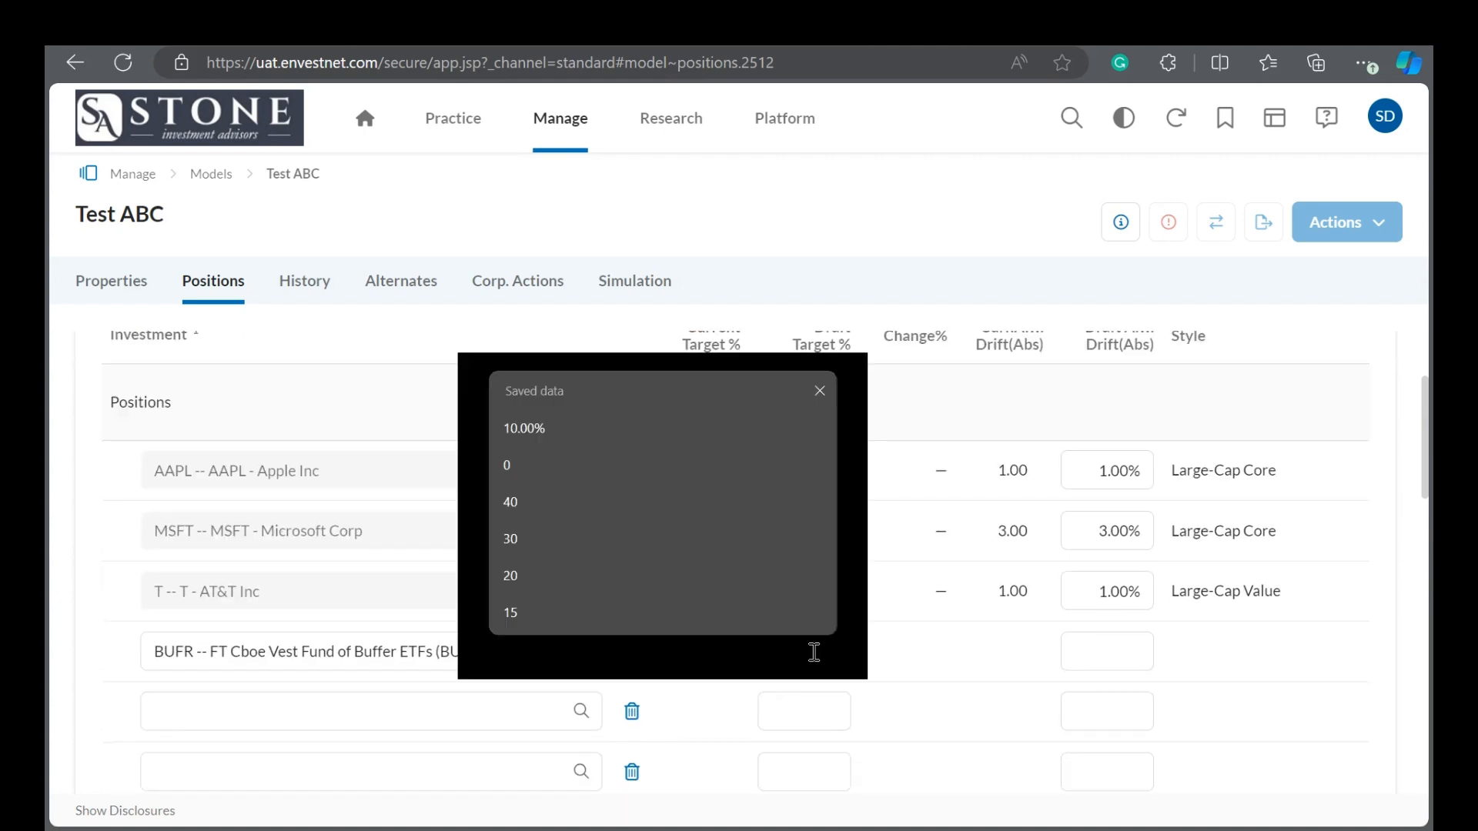
type("5")
left_click(918, 667)
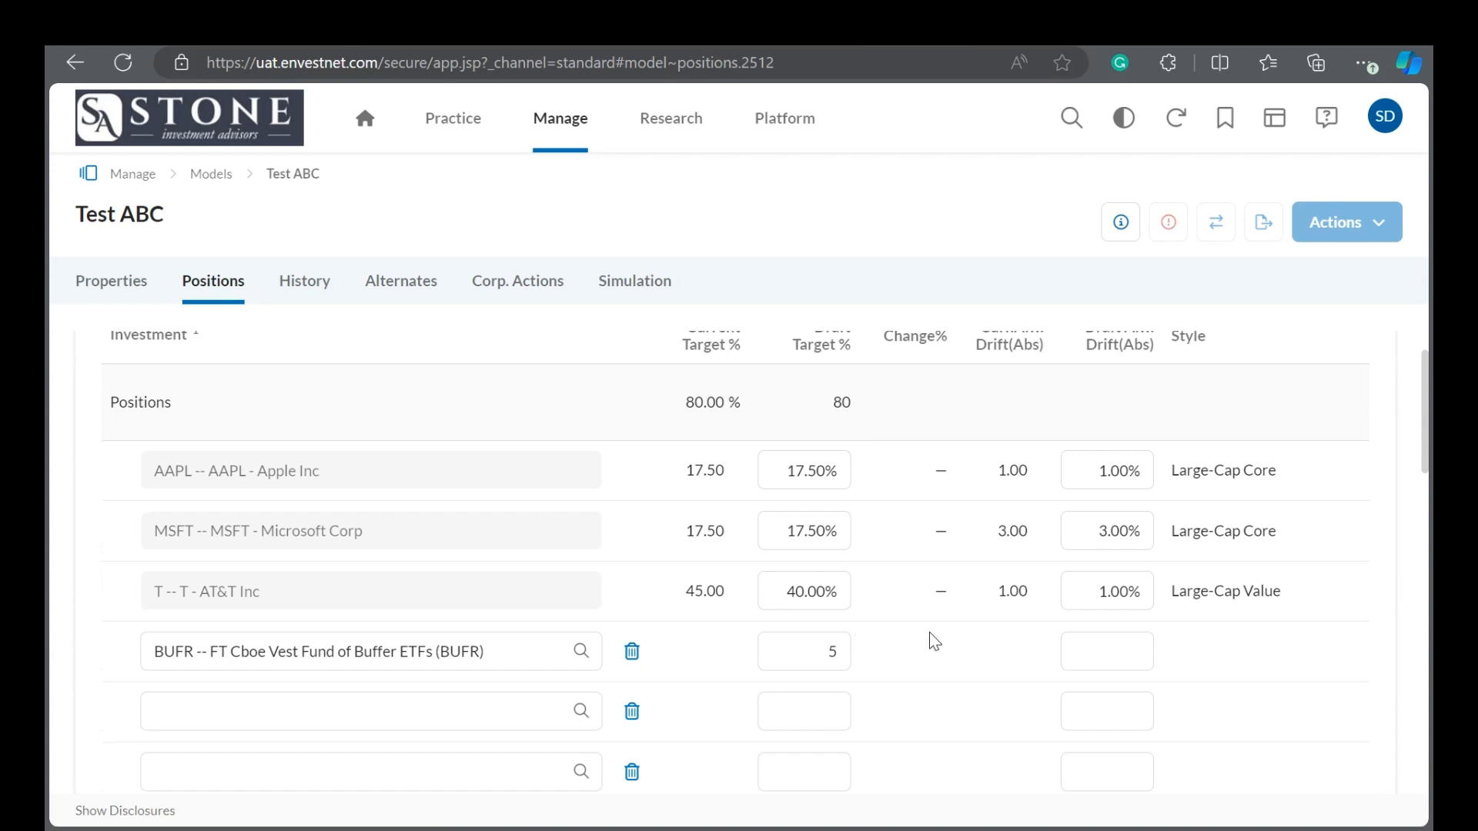
Step: Review the draft assessed risk and draft asset allocation of the edited Test ABC model
scroll(929, 637, "down", 1)
scroll(930, 631, "down", 5)
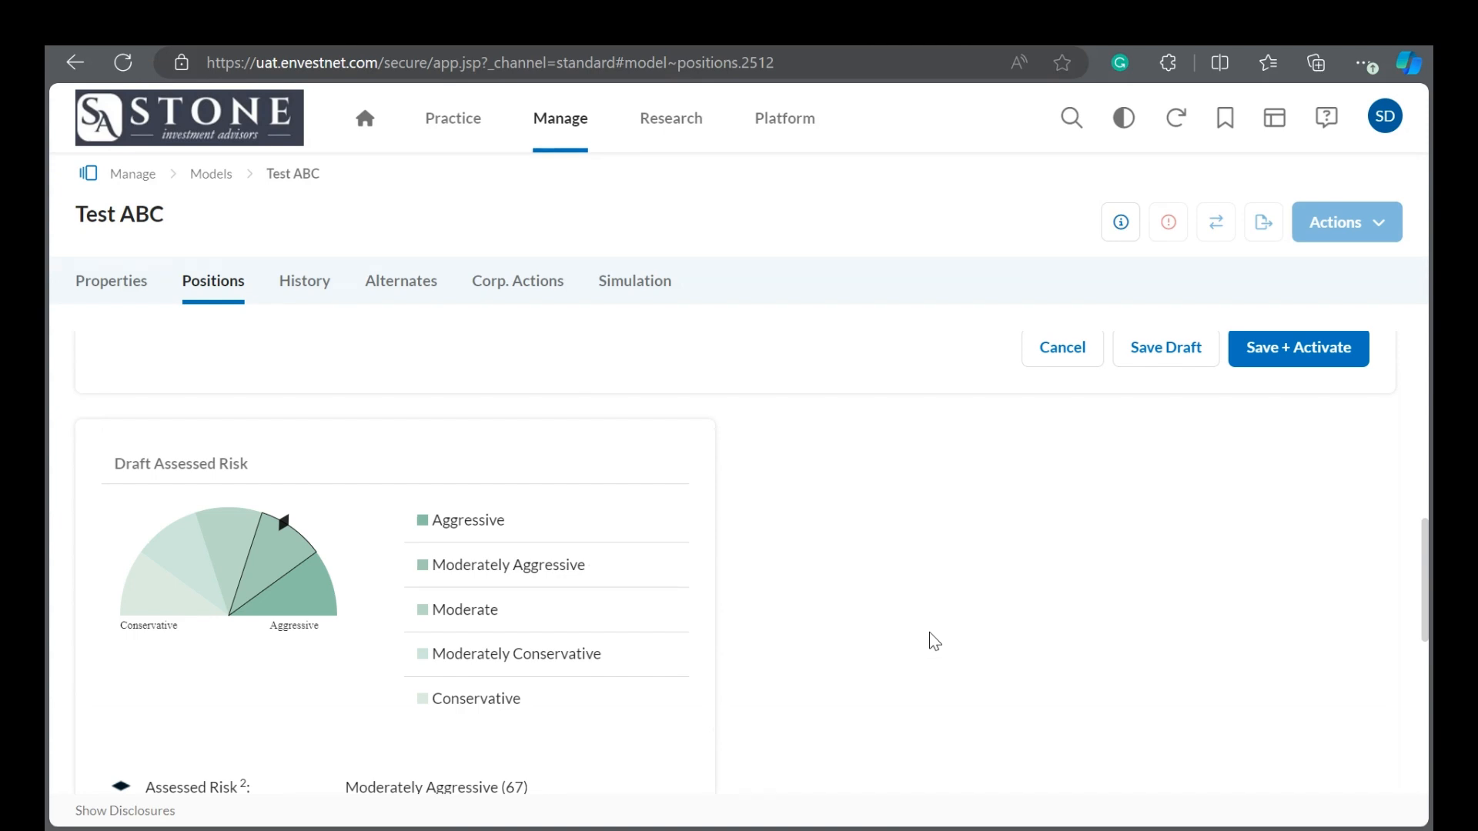
scroll(929, 633, "down", 2)
scroll(930, 633, "down", 3)
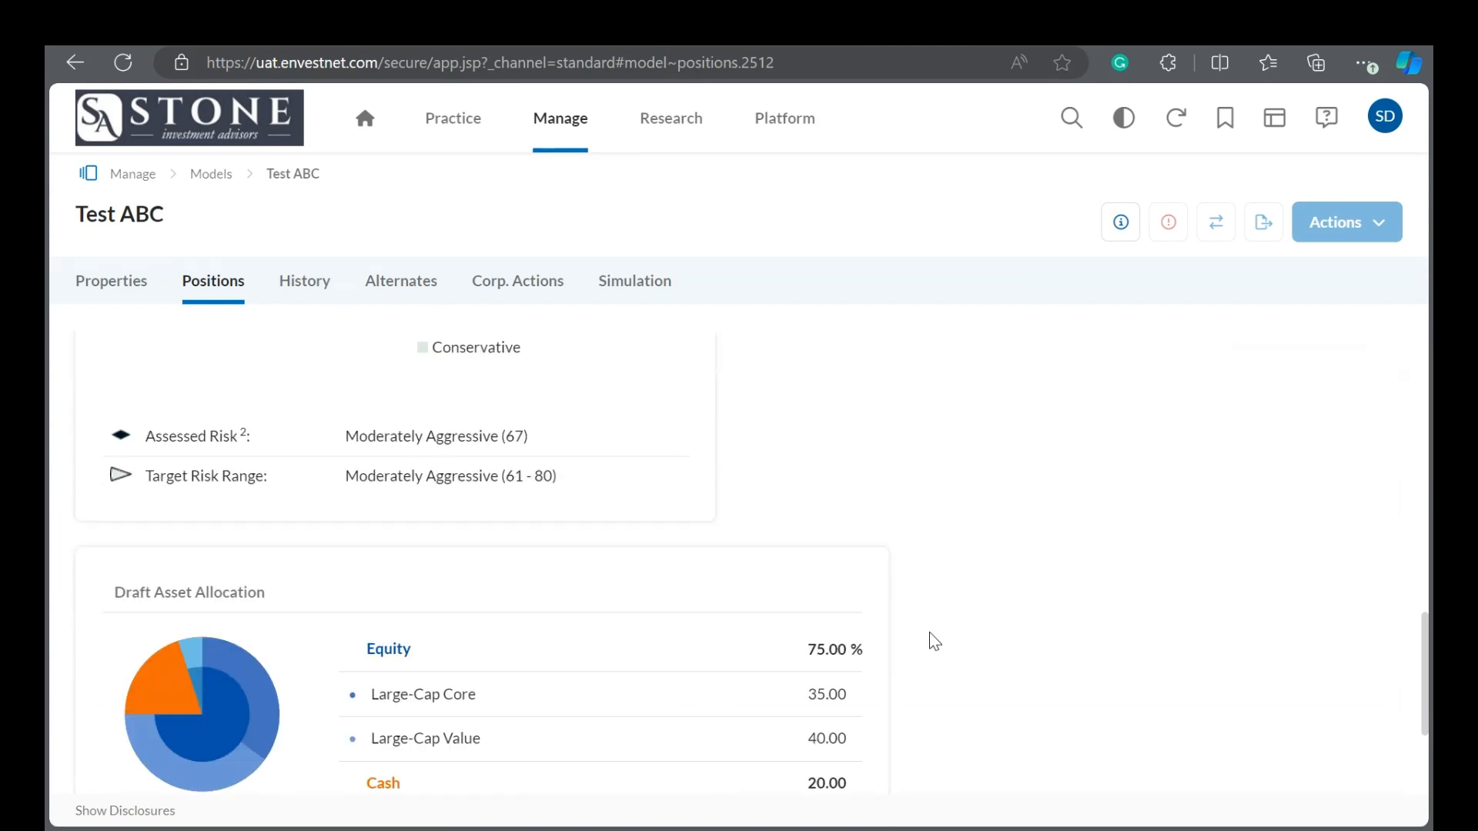
scroll(933, 598, "down", 2)
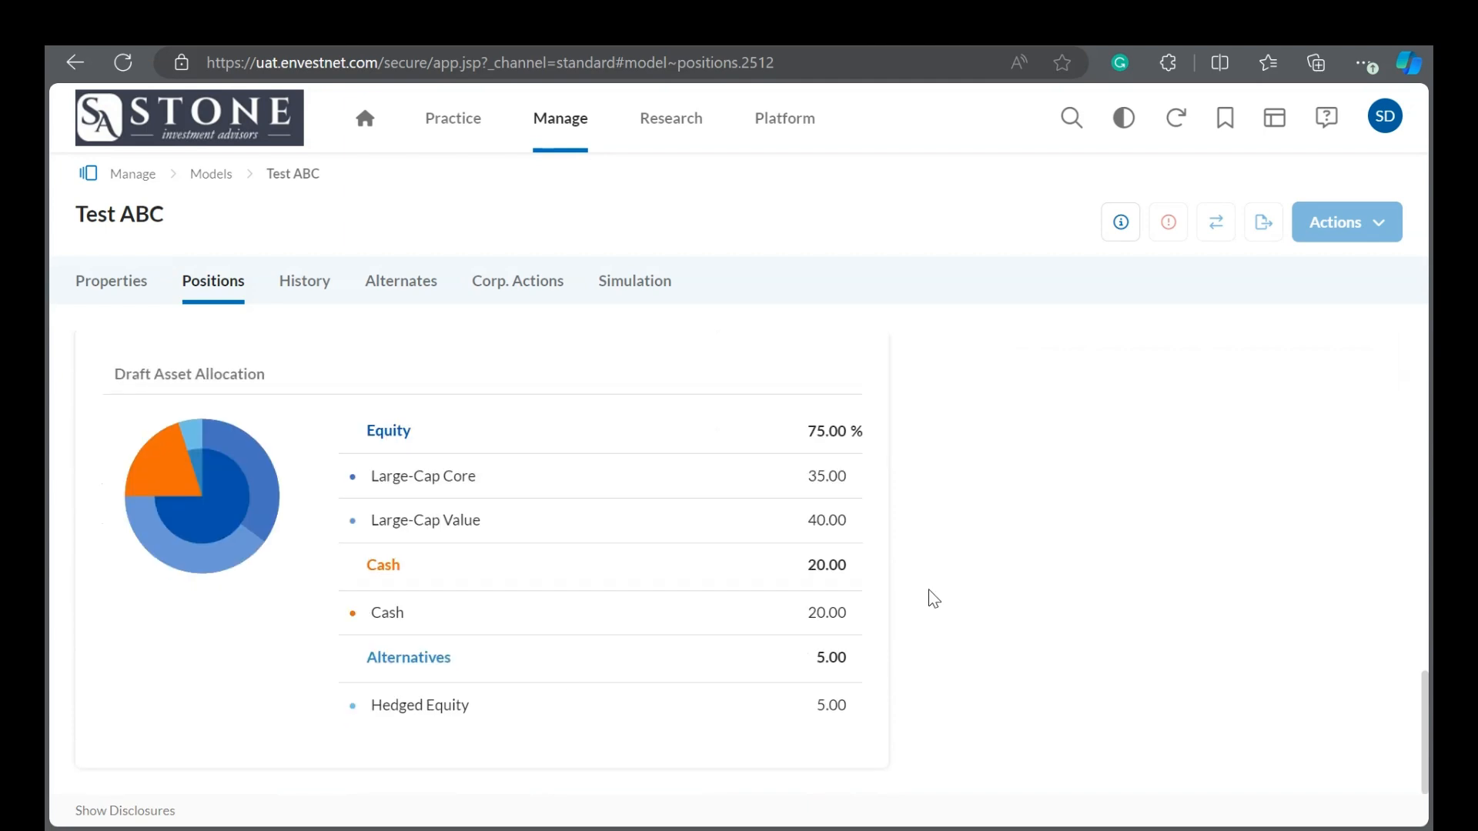
scroll(1091, 597, "up", 3)
scroll(1088, 588, "up", 10)
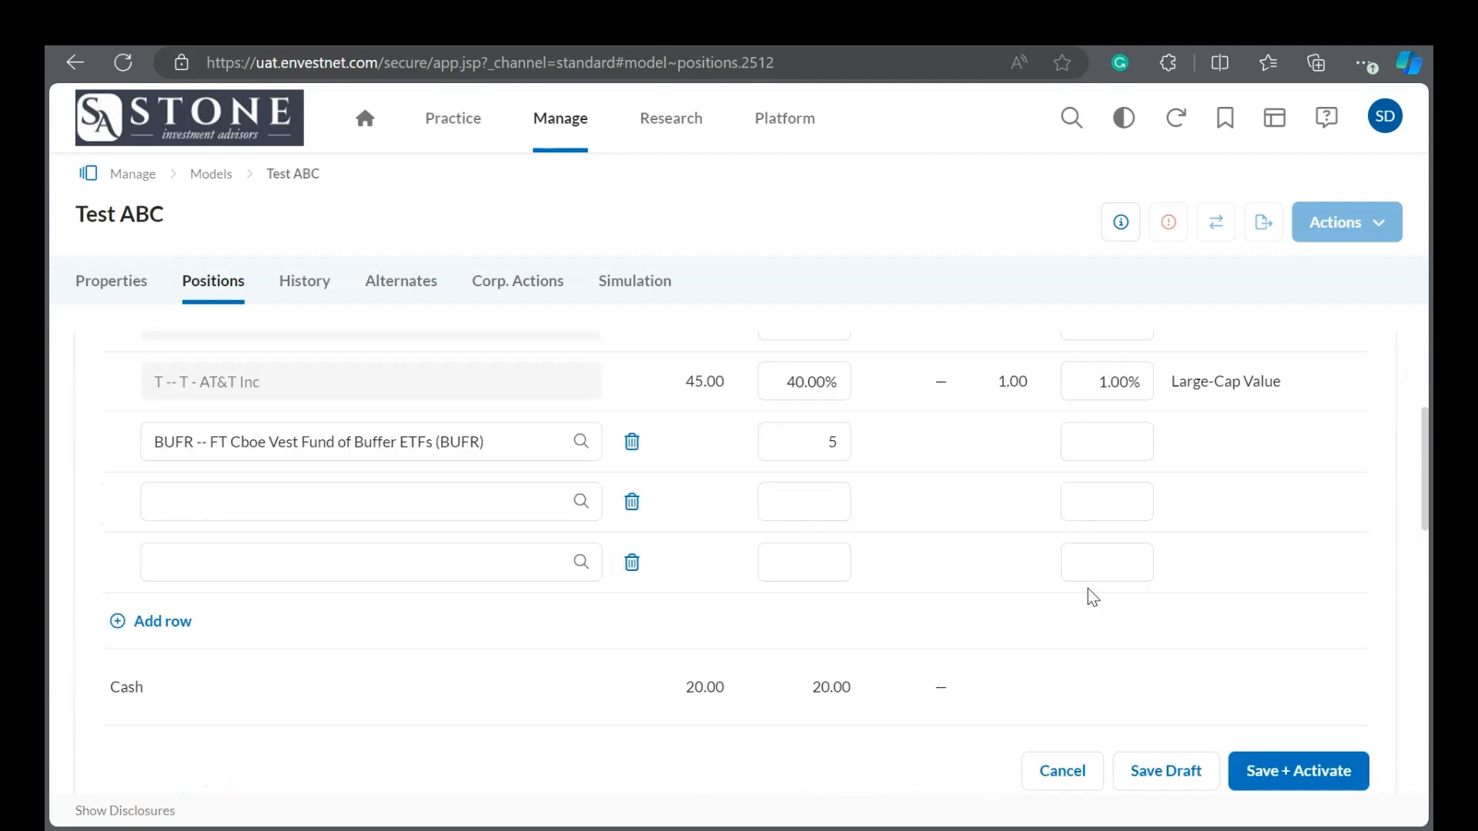
Step: Try to save and activate the positions, and set the draft allowed drift of the BUFR position to 4.00
left_click(1274, 778)
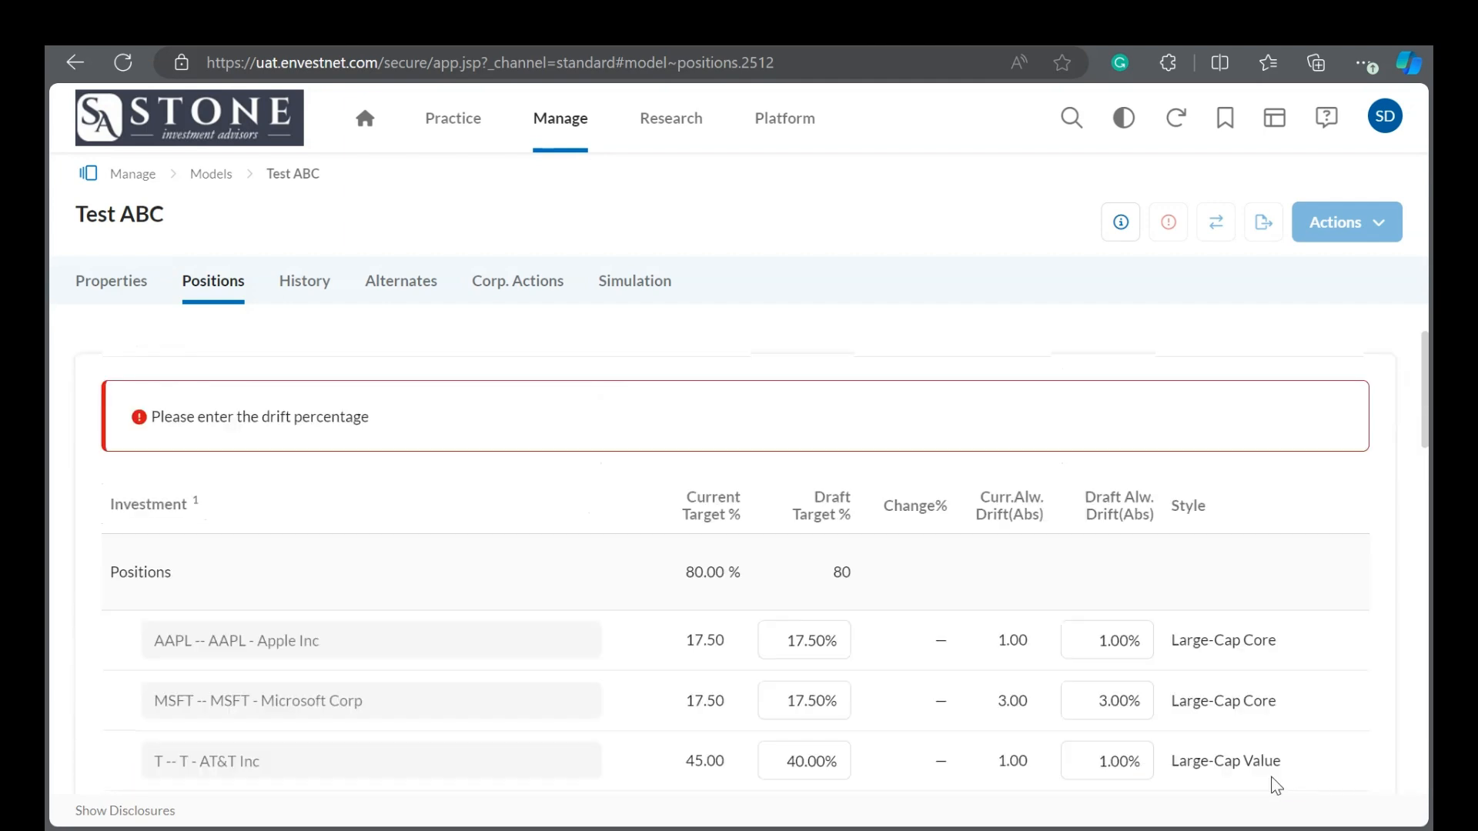
scroll(1012, 686, "down", 5)
scroll(1015, 687, "up", 2)
left_click(1109, 552)
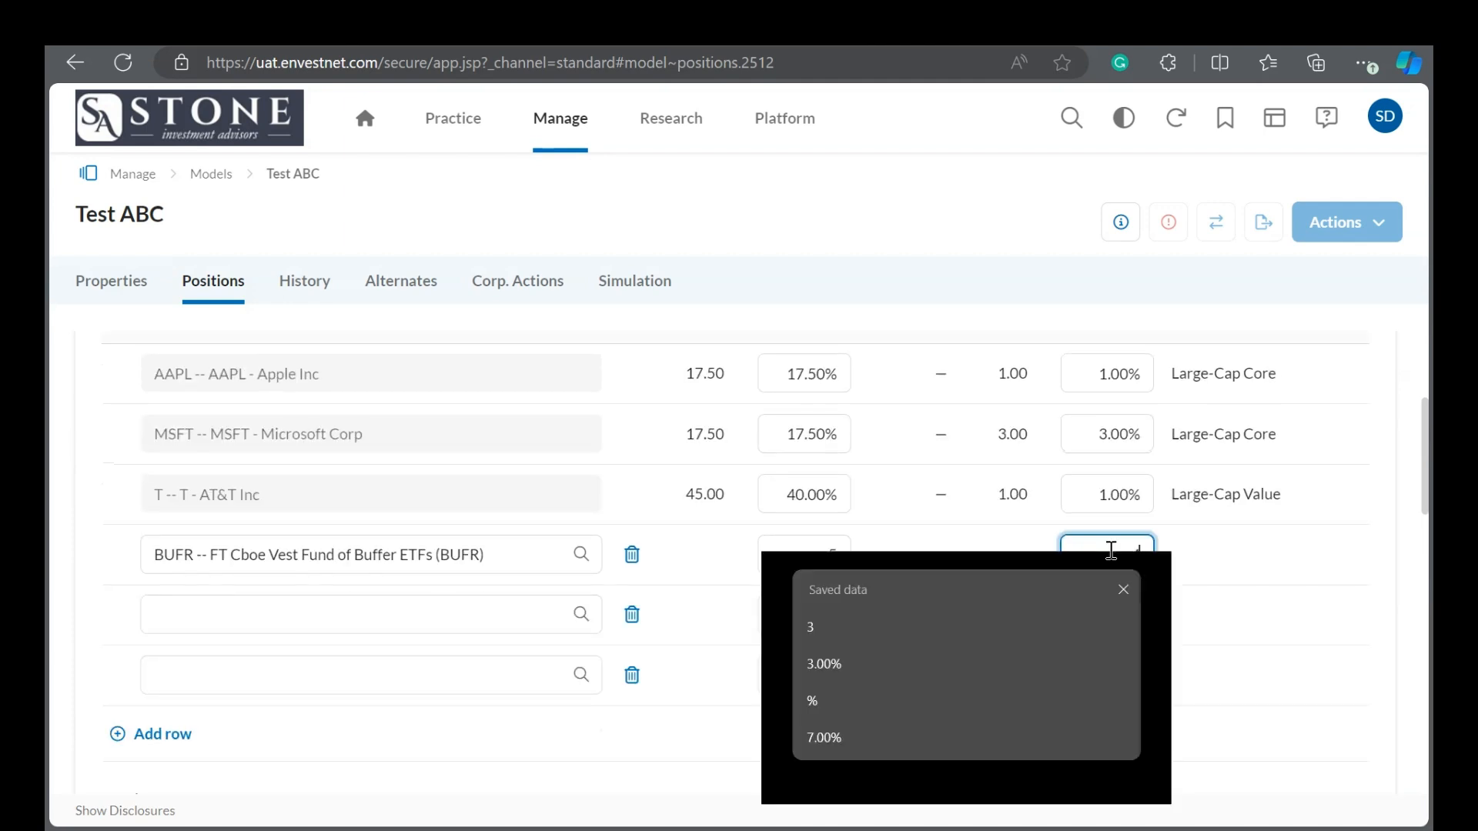
type("4.00")
left_click(1230, 603)
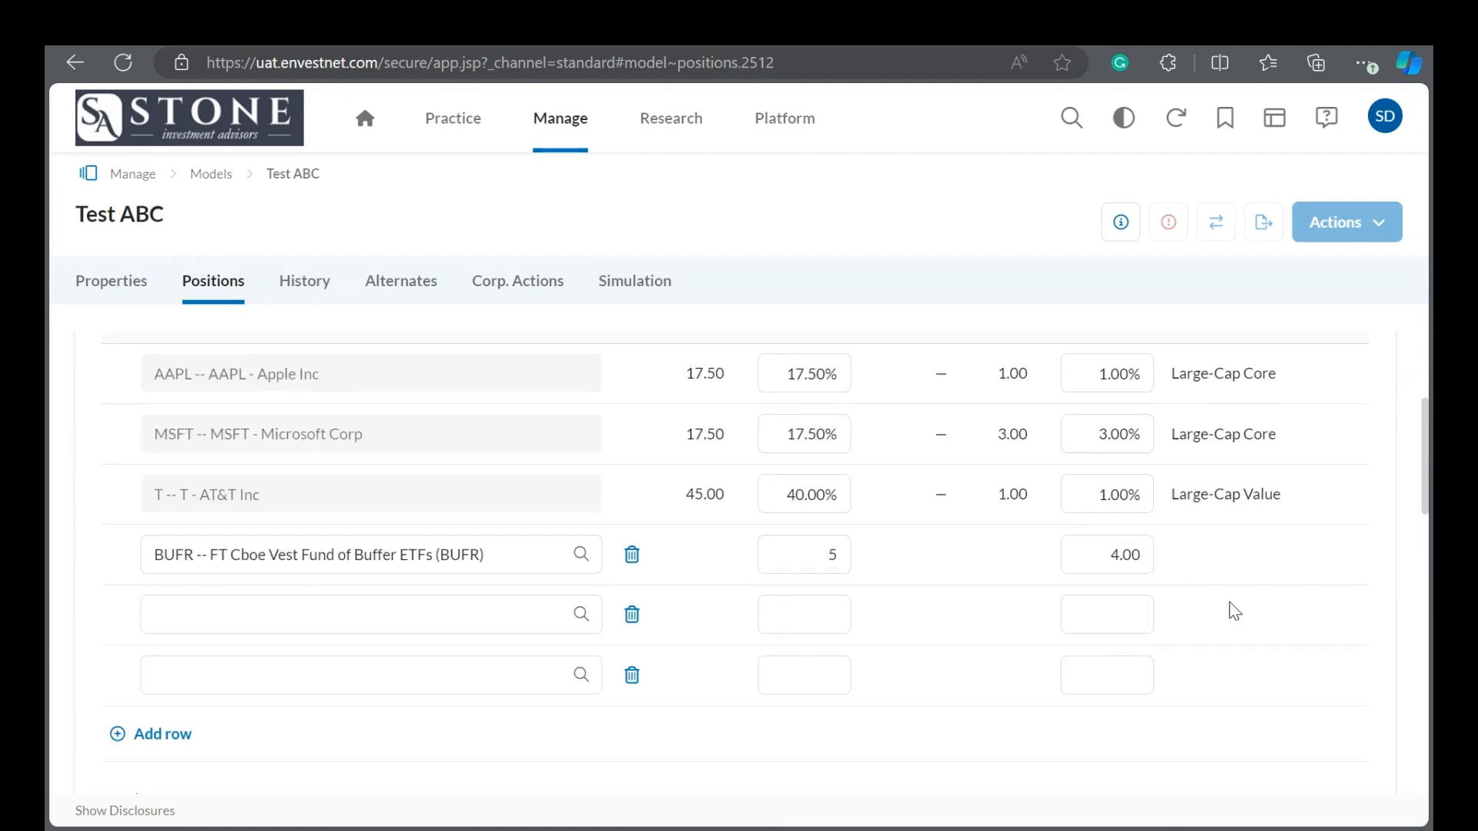
Step: Save and activate the edited Test ABC positions and check the updated positions list
scroll(1230, 602, "down", 5)
left_click(1297, 414)
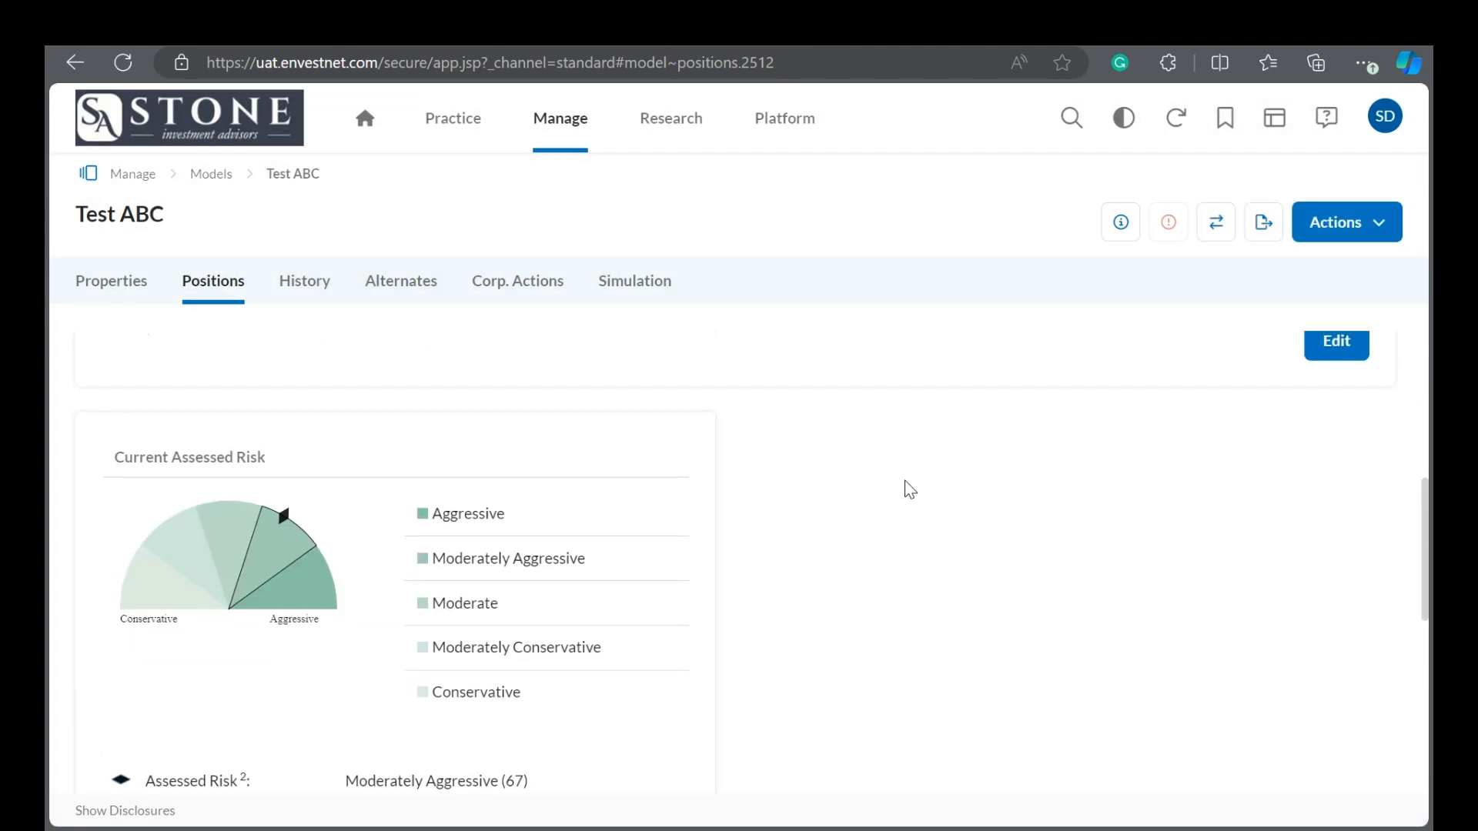
scroll(911, 490, "up", 6)
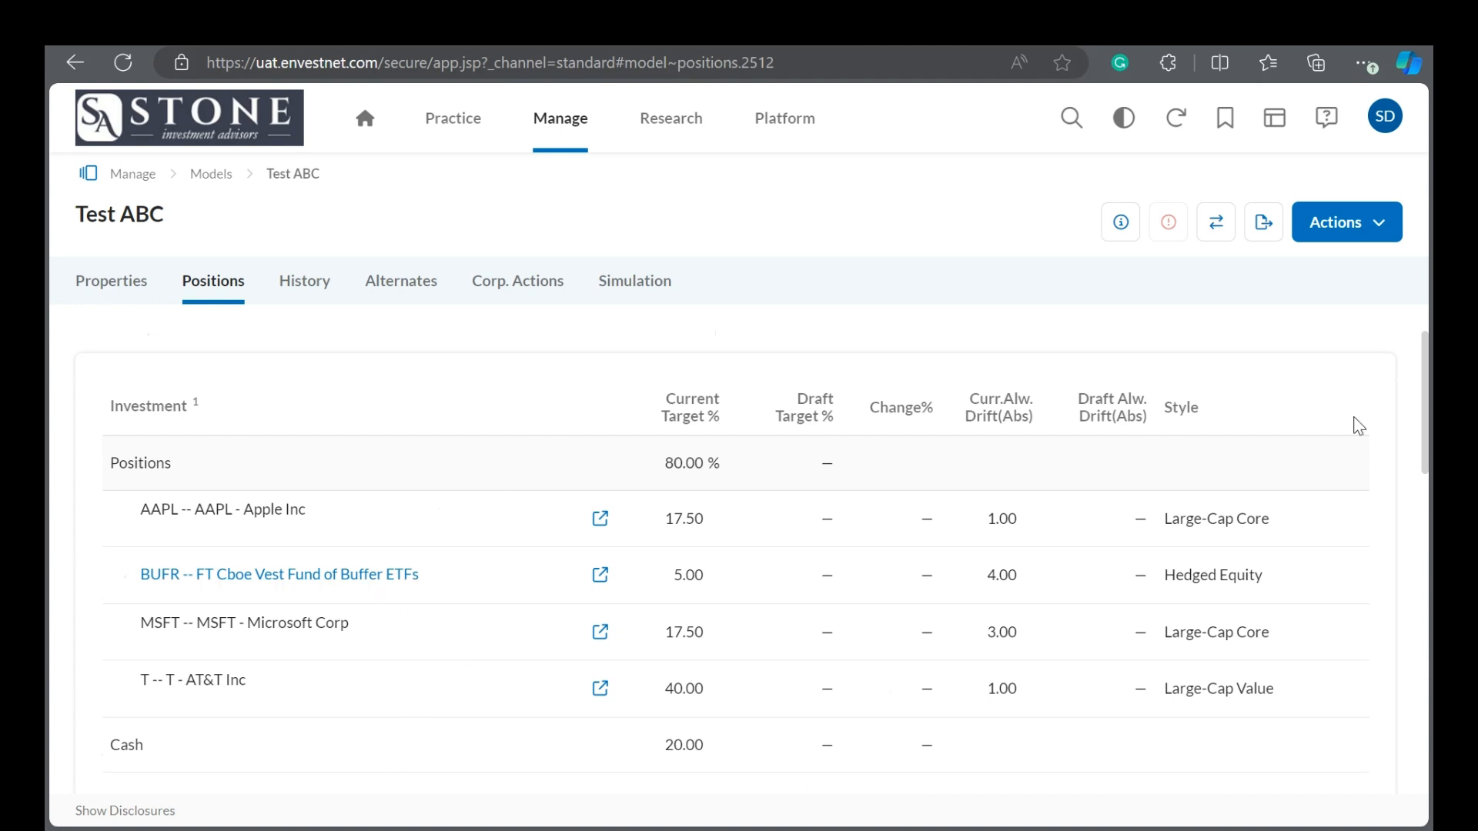
Step: Look at the Test ABC model's corporate actions and trade simulation, and the actions available for its positions
left_click(543, 288)
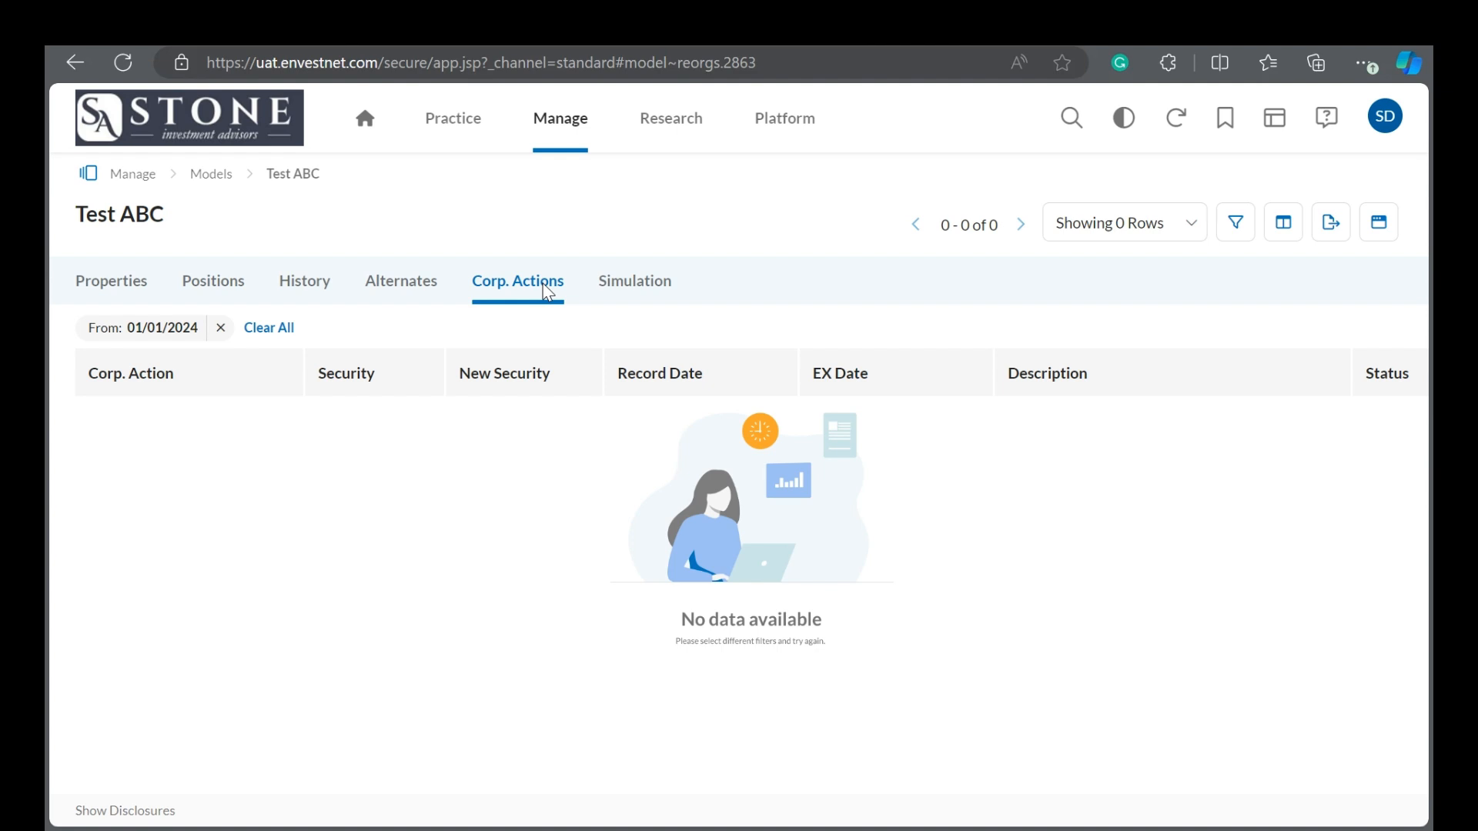
left_click(637, 291)
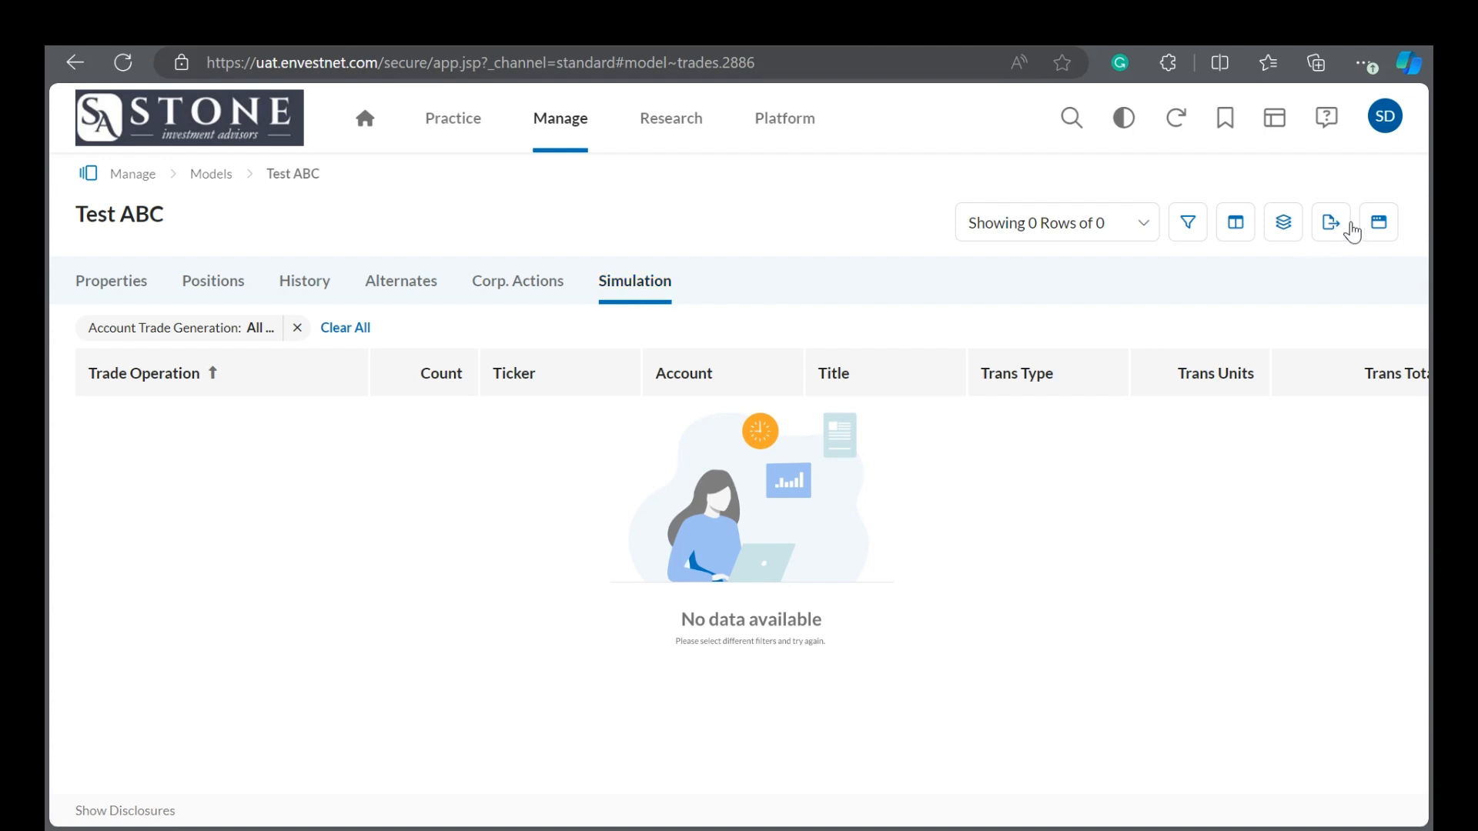
left_click(187, 291)
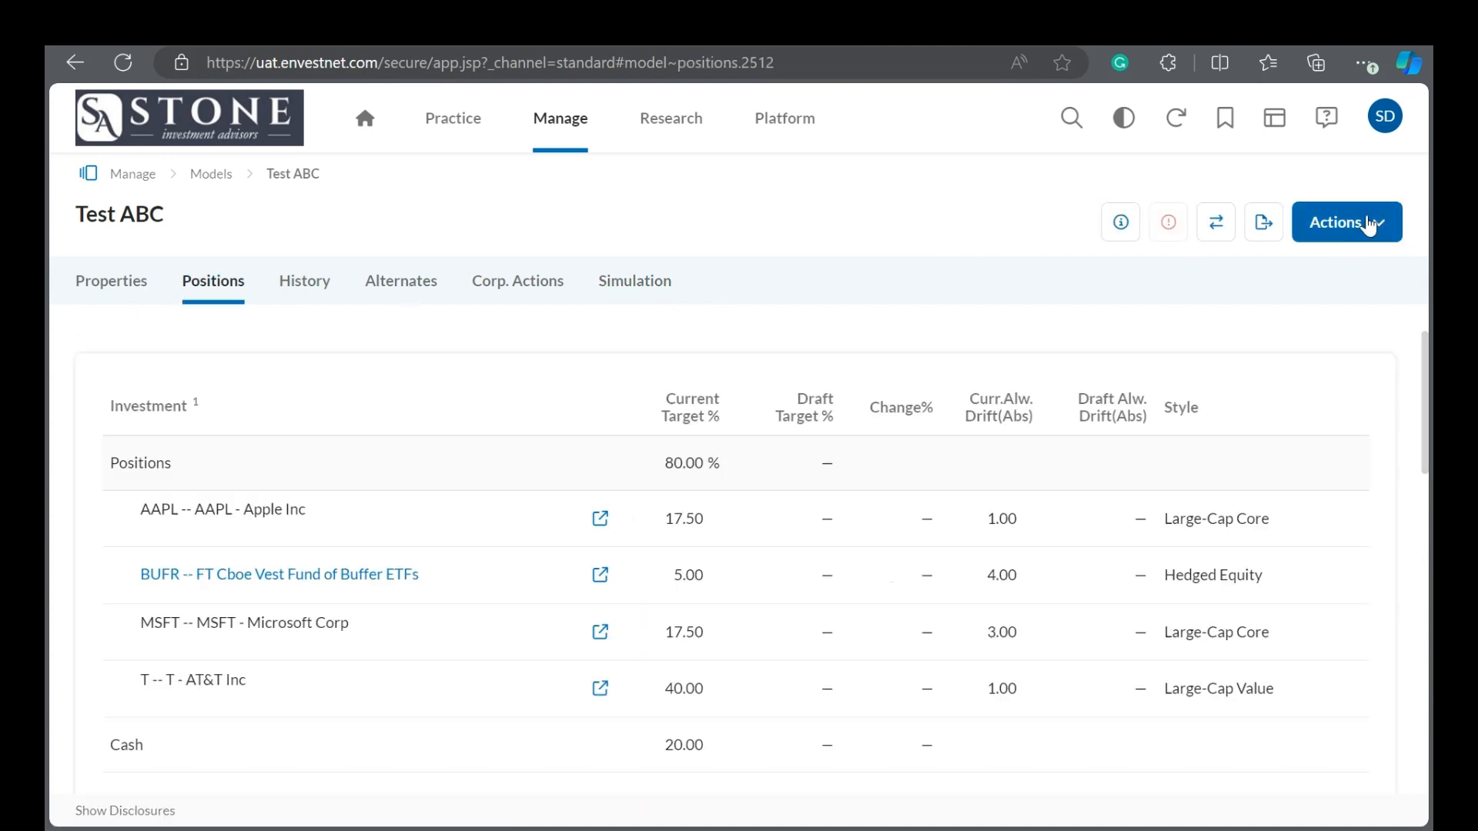
left_click(1367, 223)
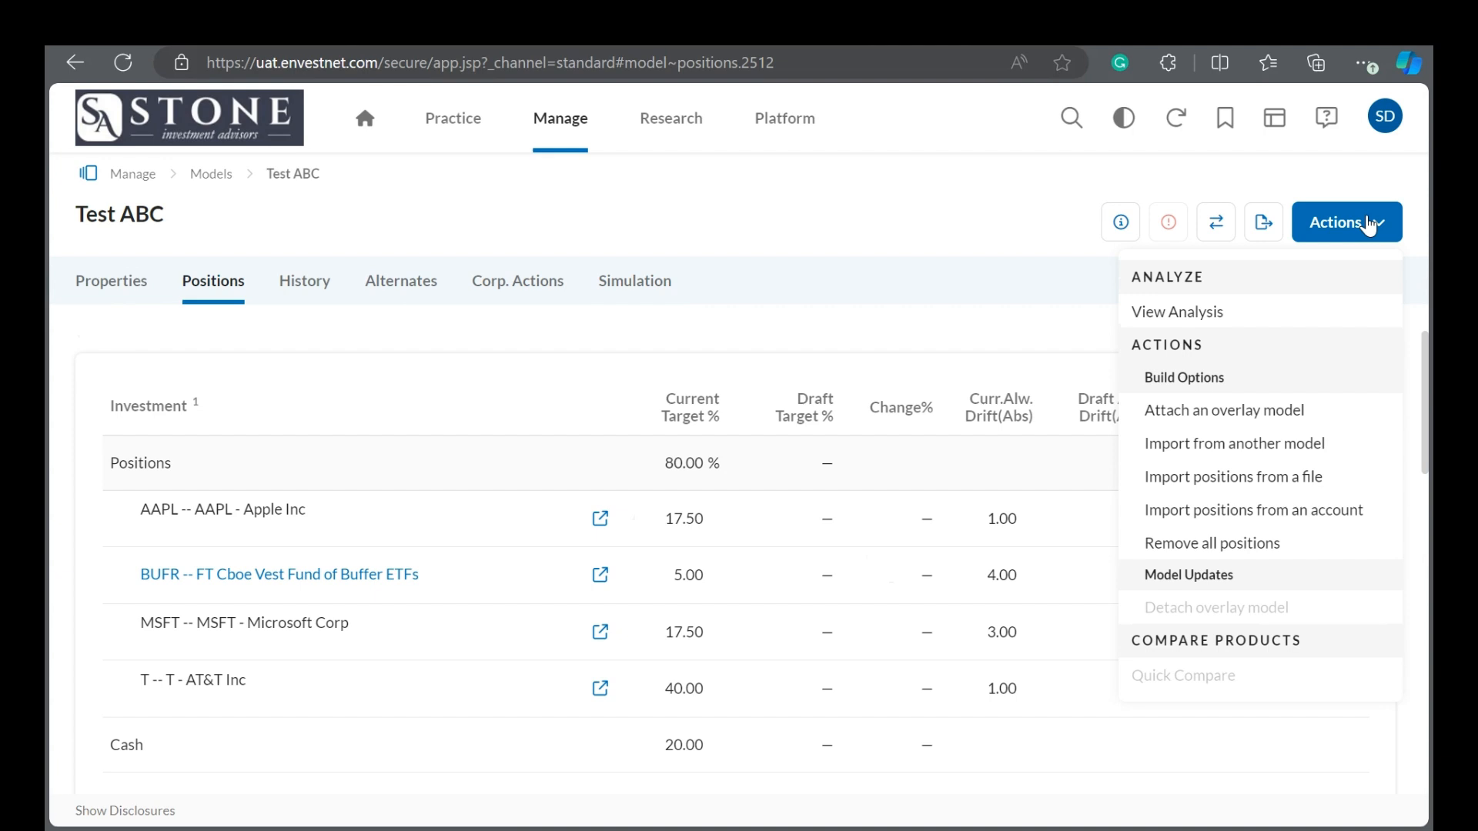
left_click(910, 308)
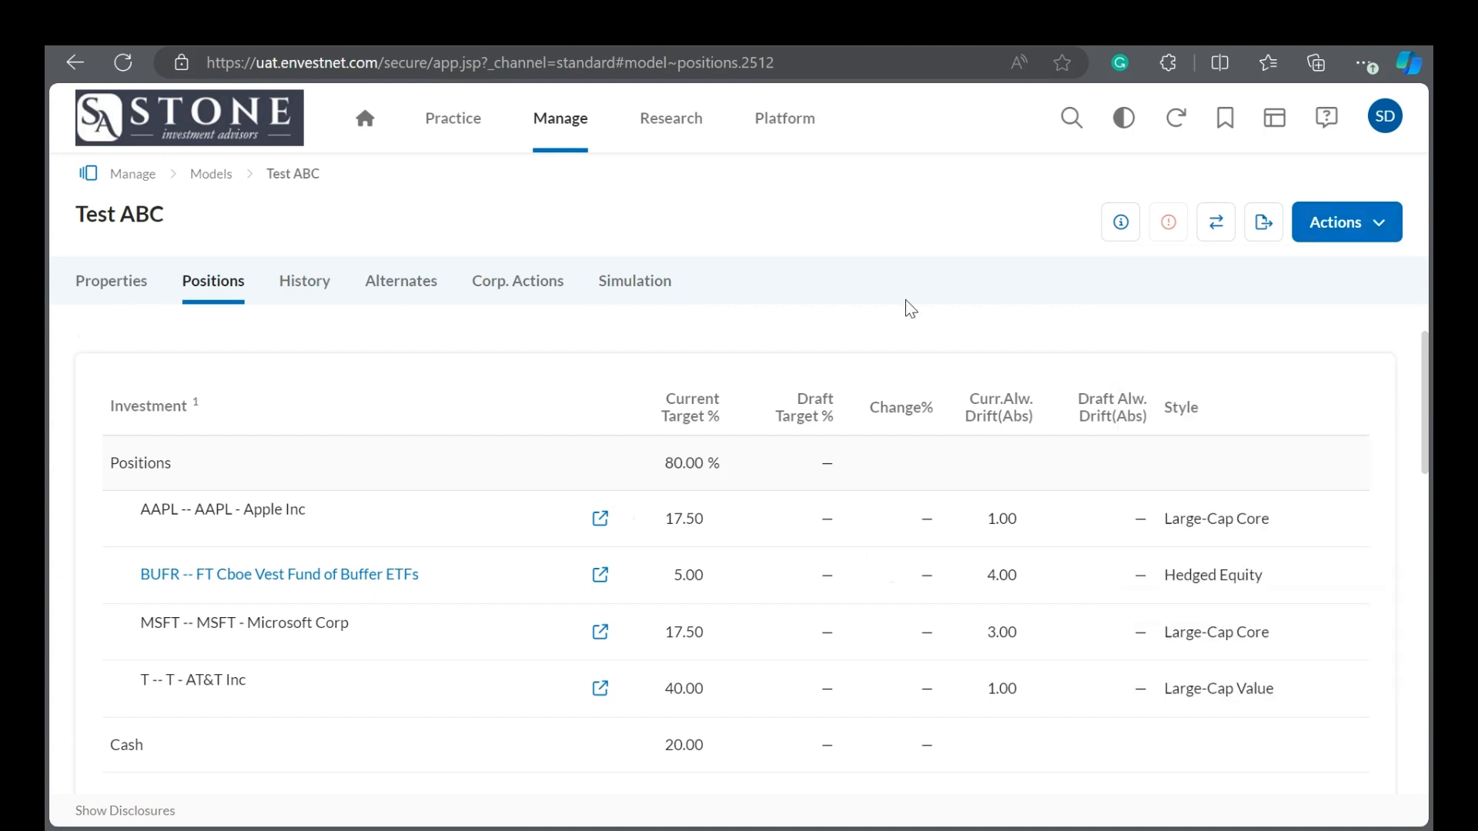